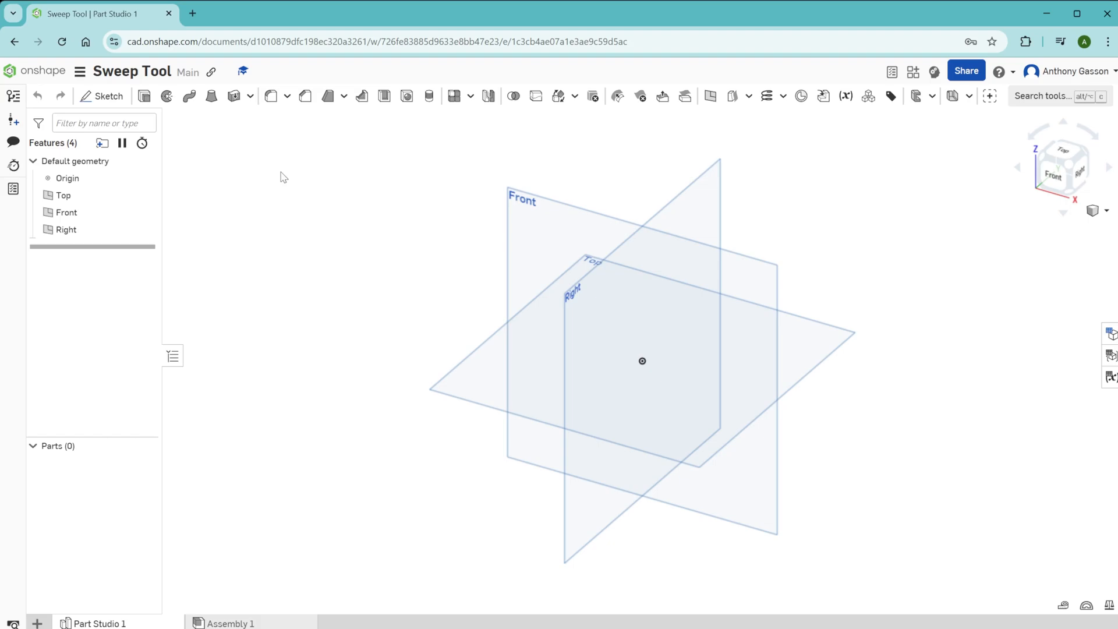
# Step: Sketch a 25 mm diameter circle centred on the origin on the Right plane and finish the sketch
pyautogui.click(103, 96)
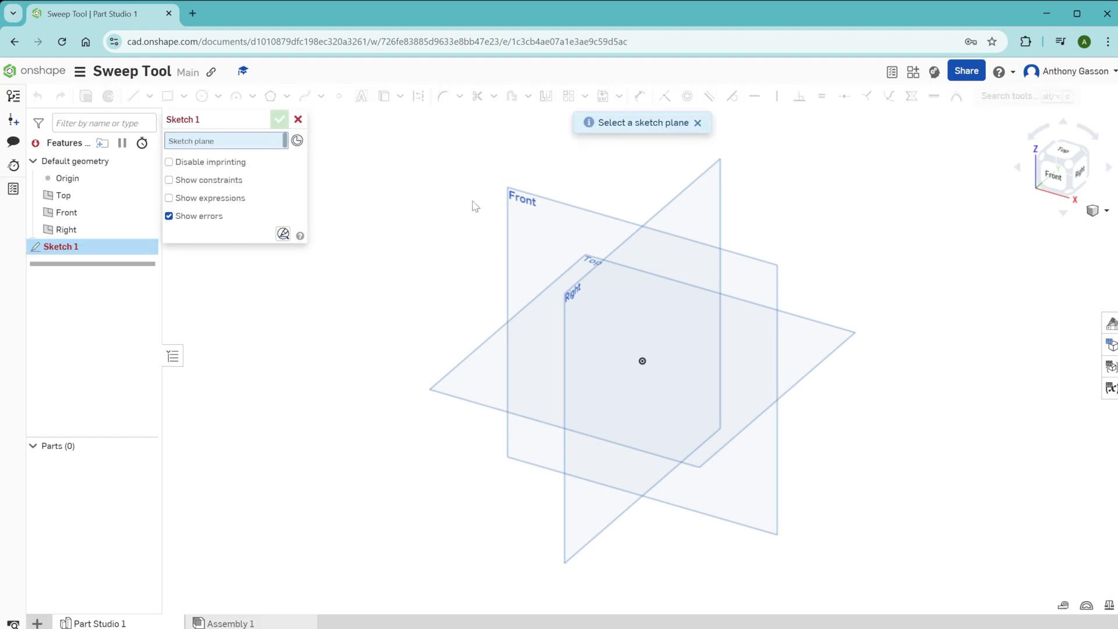
pyautogui.click(576, 303)
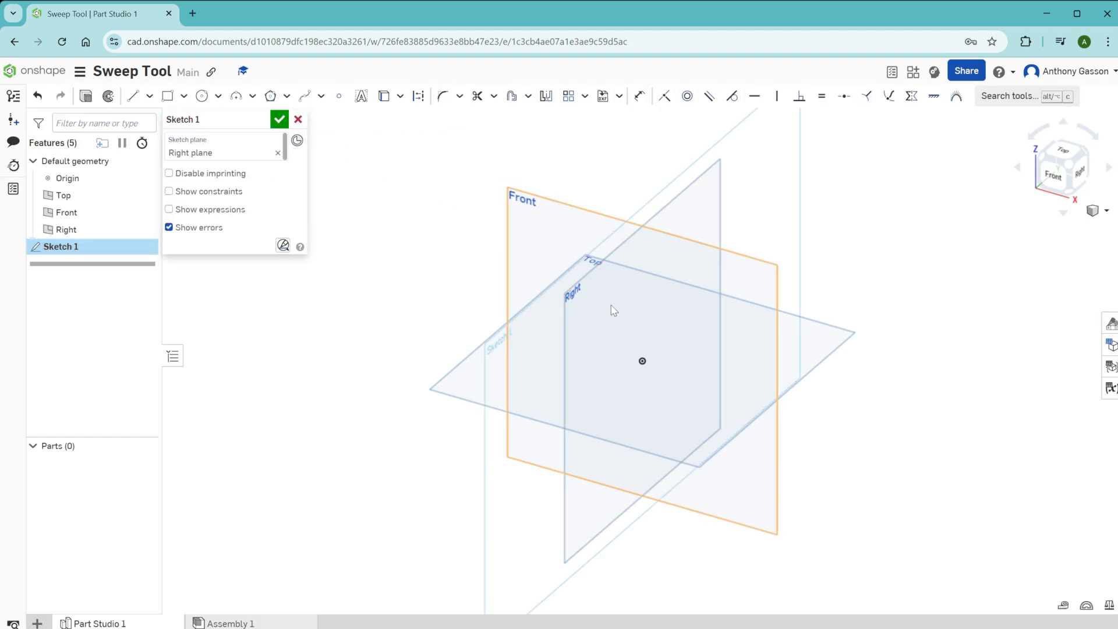
pyautogui.press('c')
pyautogui.click(642, 360)
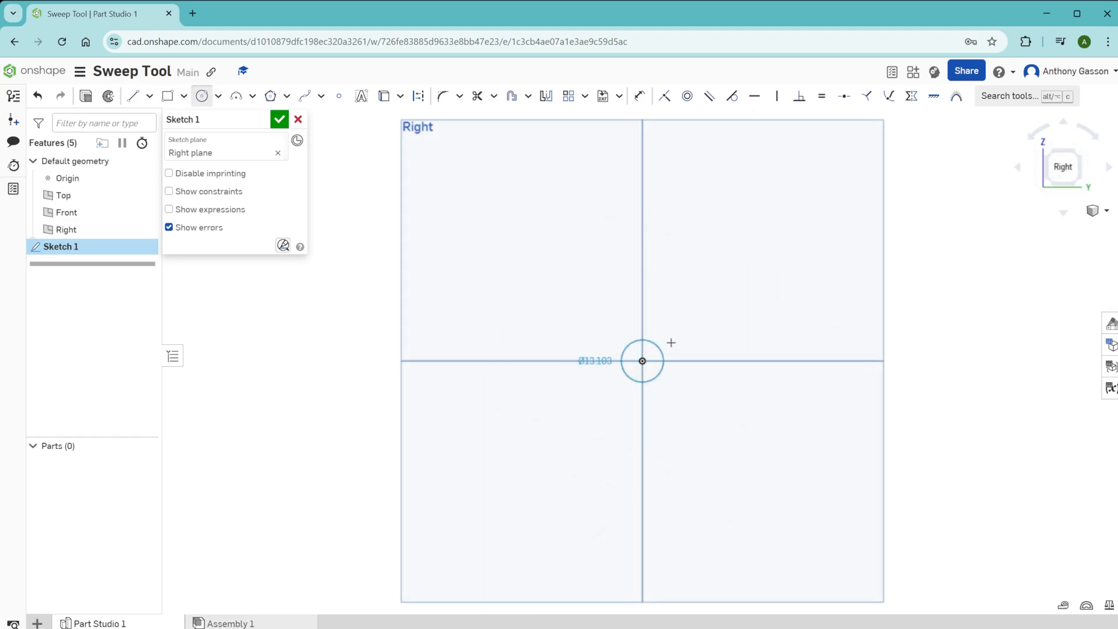
pyautogui.write('25')
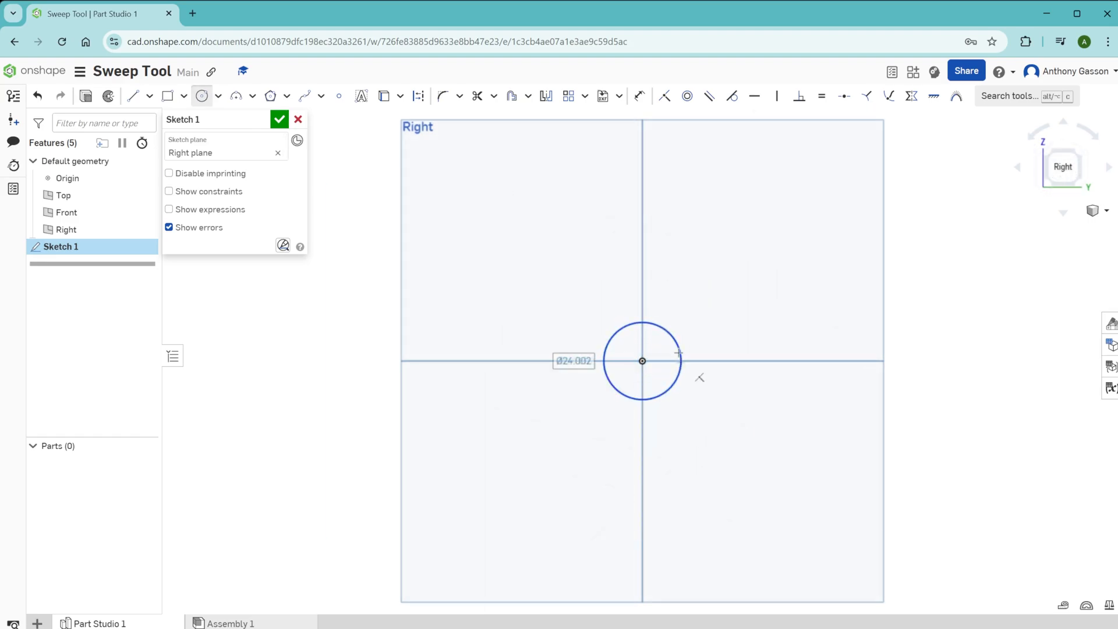
pyautogui.press('Return')
pyautogui.click(280, 123)
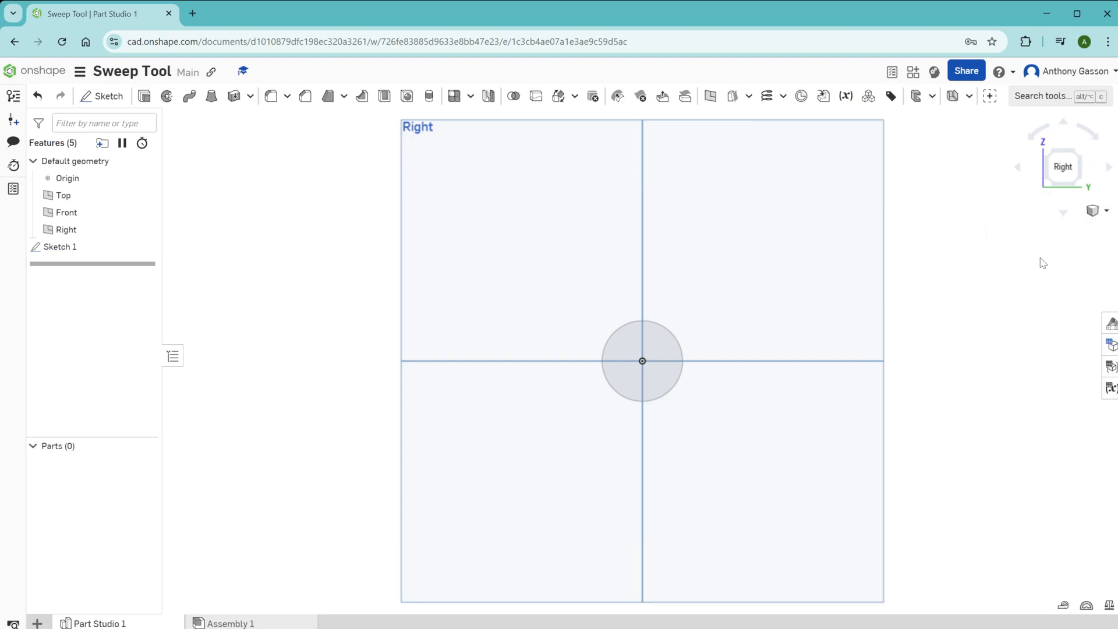
# Step: Sketch an S-shaped four-point spline on the Top plane starting at the origin, then finish the sketch and show the trimetric view
pyautogui.click(102, 99)
pyautogui.click(493, 336)
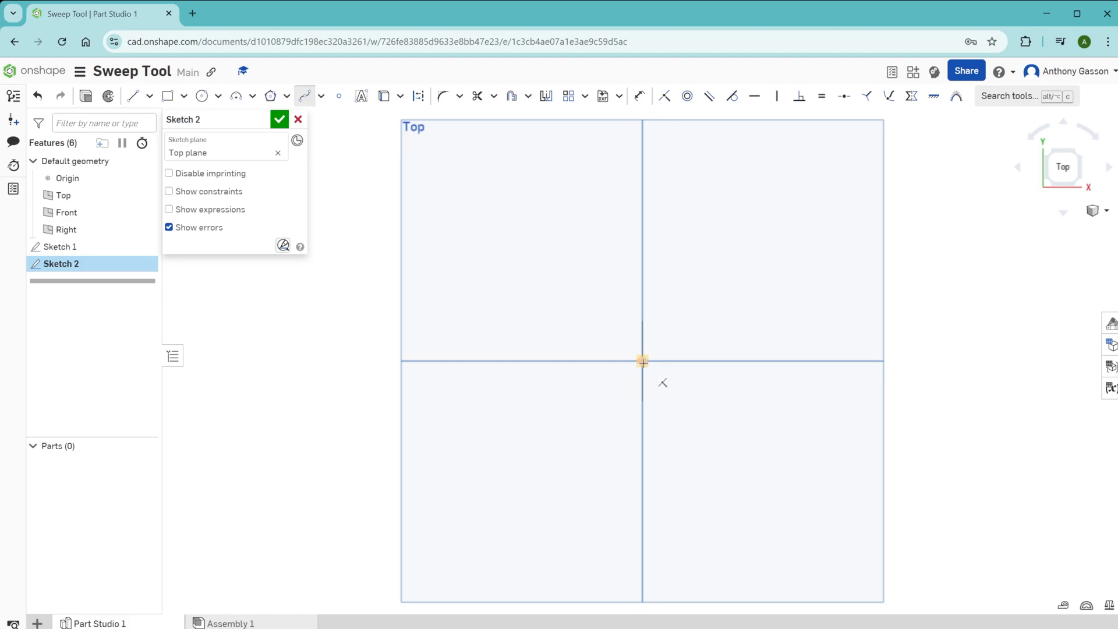
pyautogui.click(642, 361)
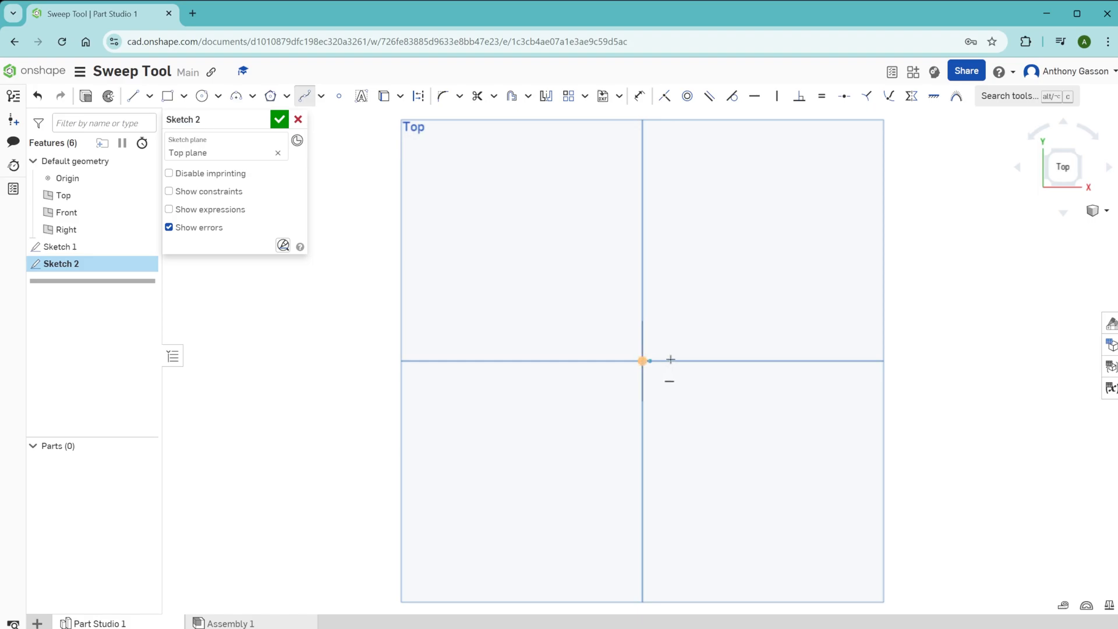
pyautogui.click(706, 283)
pyautogui.click(643, 206)
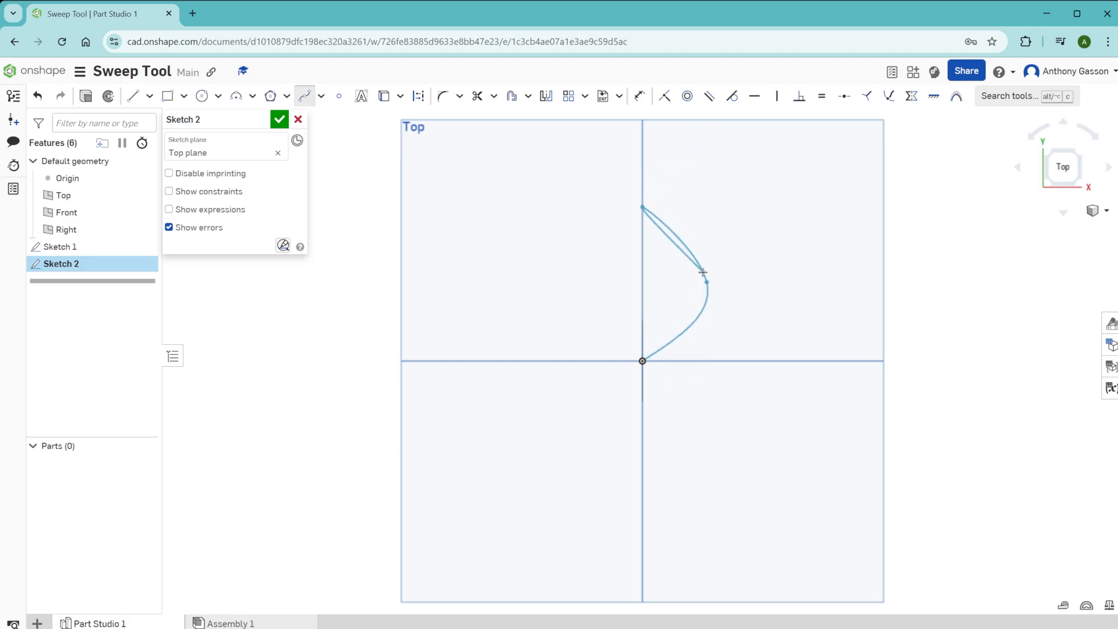
pyautogui.doubleClick(708, 133)
pyautogui.click(280, 119)
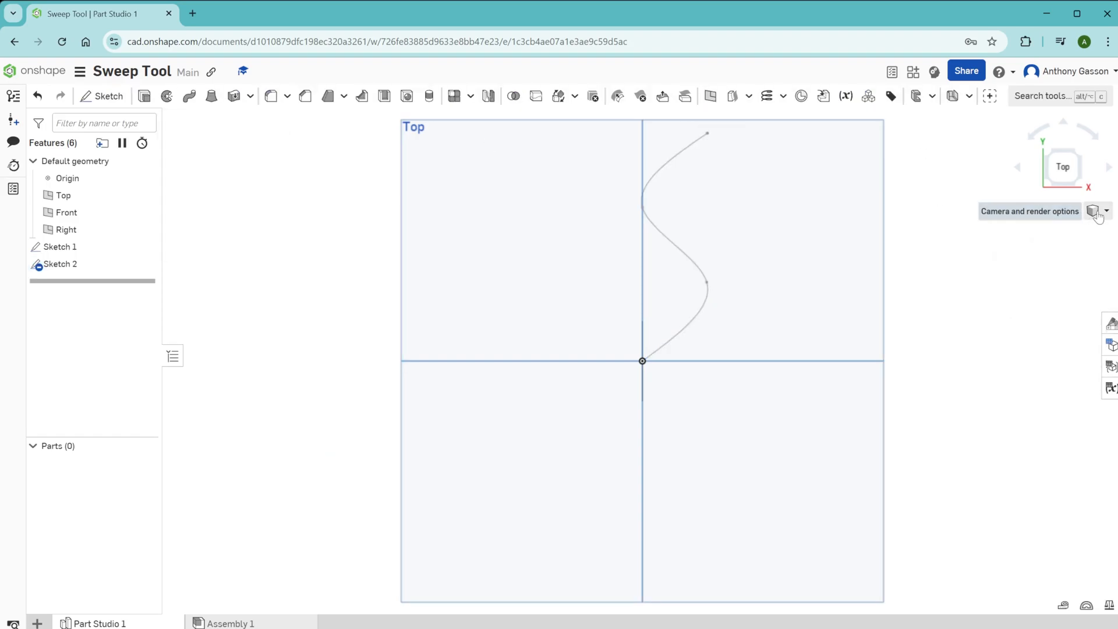
pyautogui.click(1098, 213)
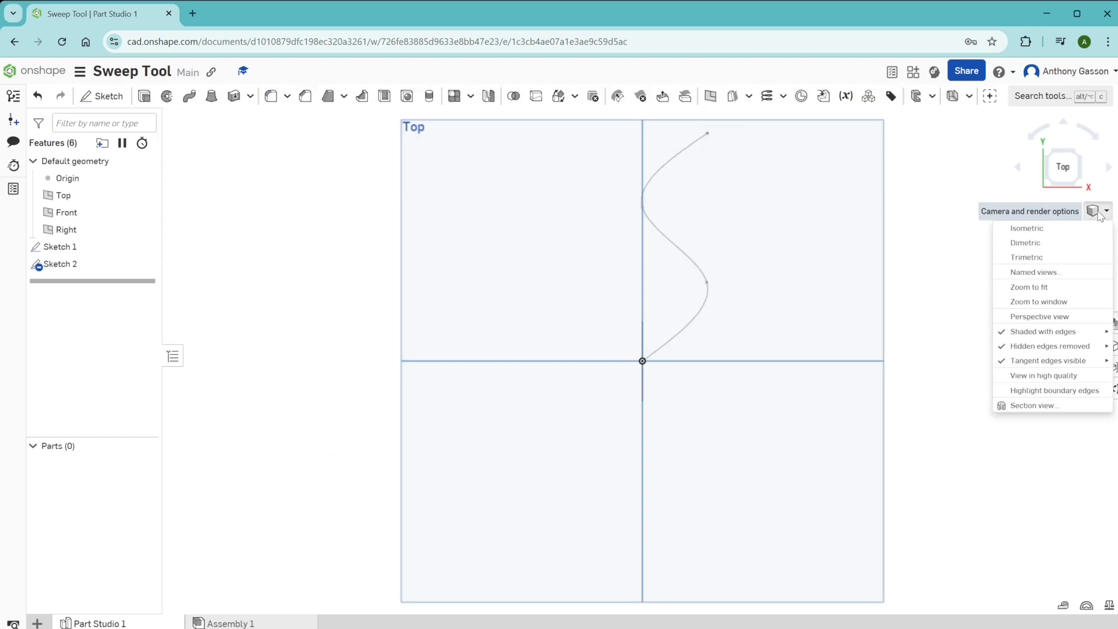
pyautogui.click(1028, 258)
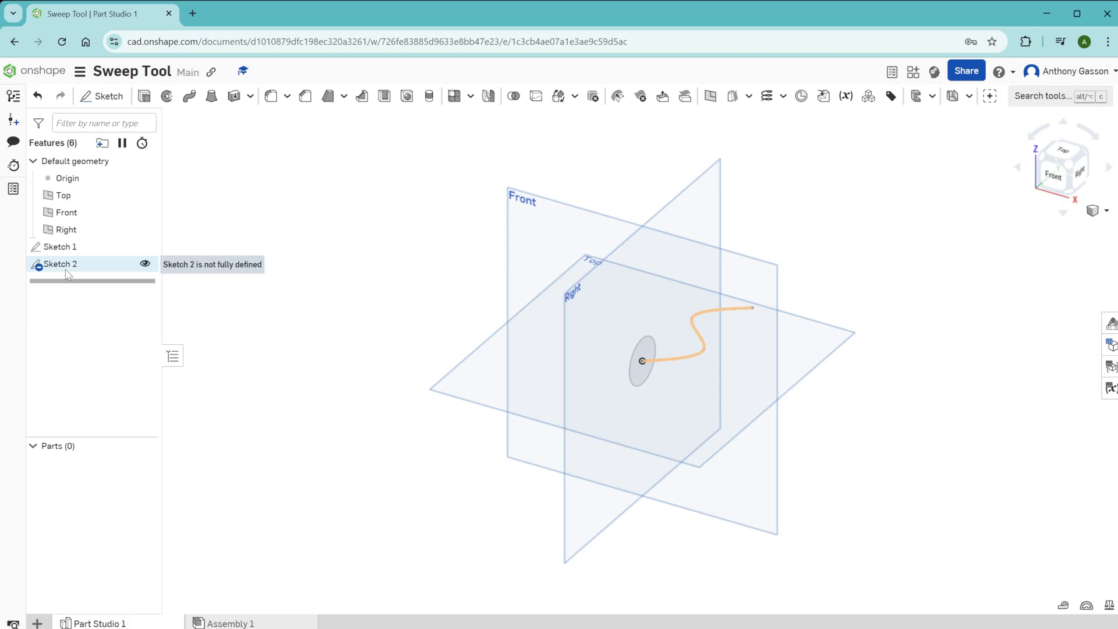
# Step: Sweep the circular face of Sketch 1 along the spline in Sketch 2 as a new solid
pyautogui.click(189, 97)
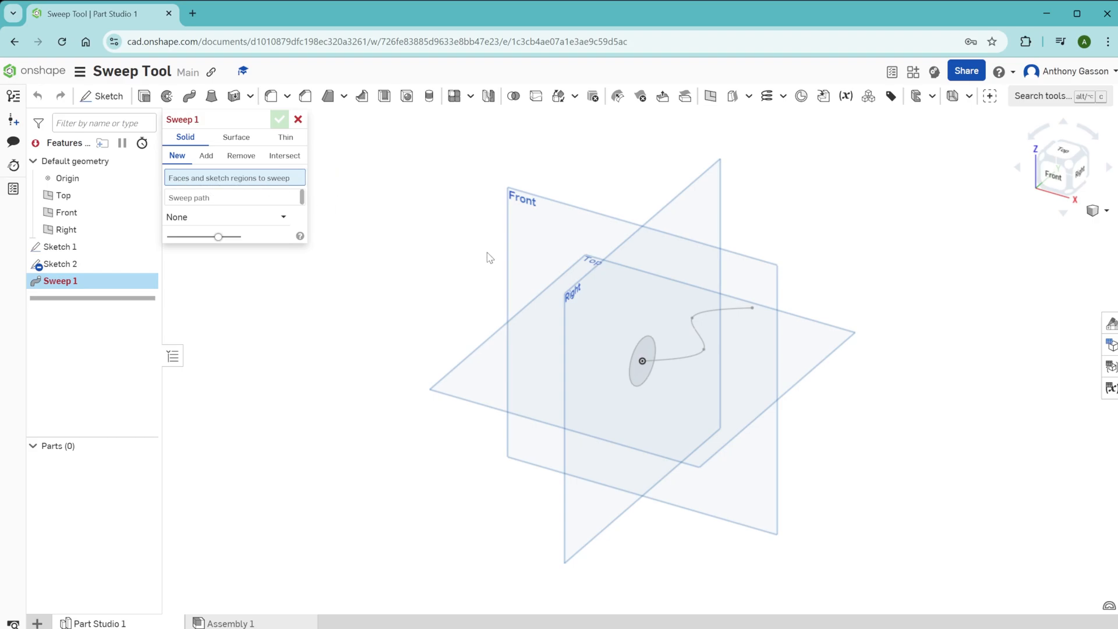
pyautogui.click(639, 377)
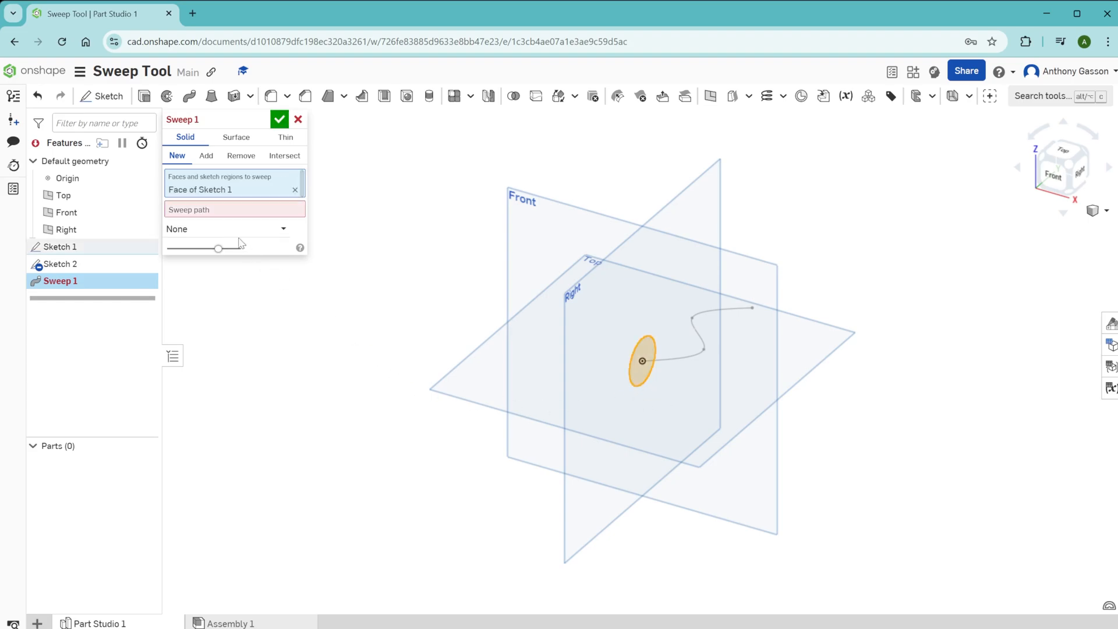
pyautogui.click(220, 214)
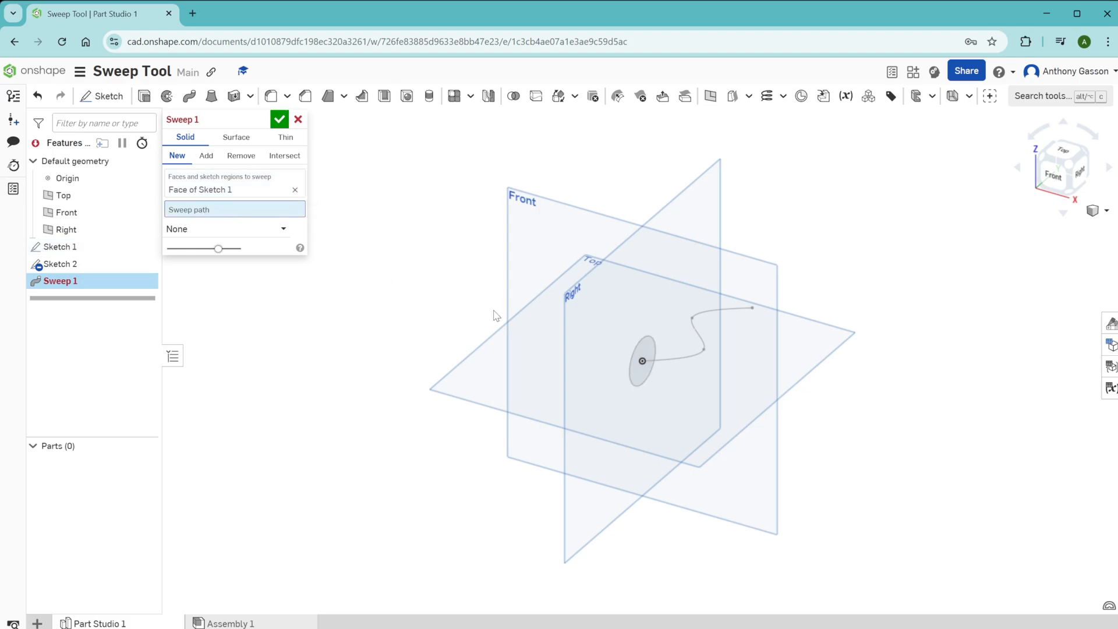
pyautogui.click(684, 359)
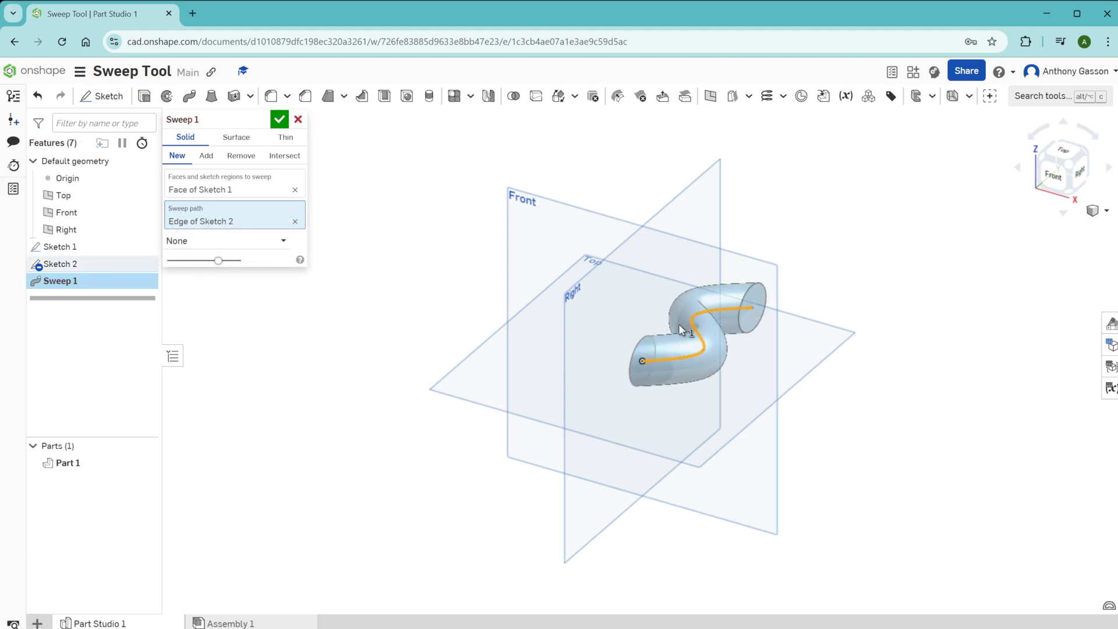
pyautogui.click(279, 120)
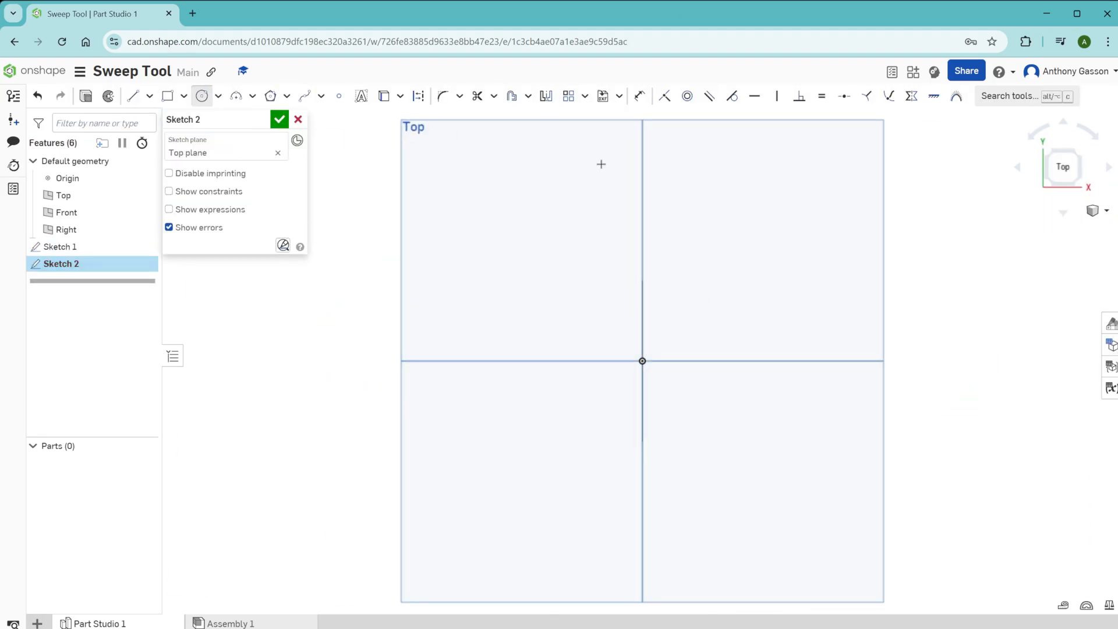
# Step: Sketch a circle through the origin on the Top plane, dimensioned 100 mm across and 50 mm from its centre to its side
pyautogui.click(643, 272)
pyautogui.scroll(3, 643, 140)
pyautogui.click(217, 95)
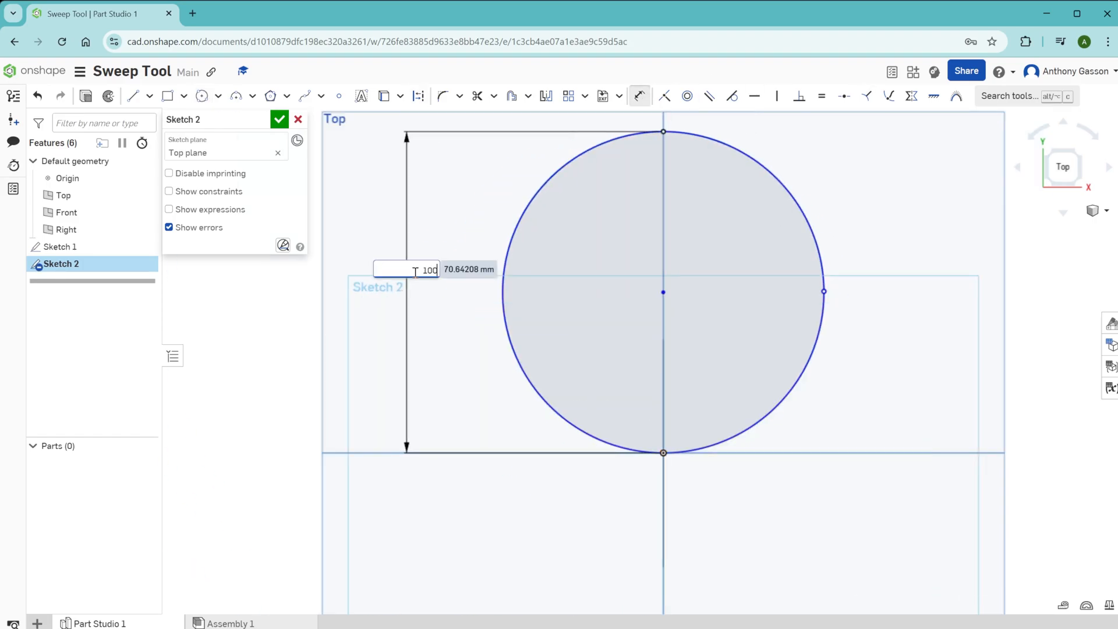
pyautogui.write('50')
pyautogui.press('Return')
# Step: Add radial lines from the circle's centre, trim away the quarter arc between them and the lines themselves, leaving an open three-quarter arc
pyautogui.press('l')
pyautogui.click(617, 376)
pyautogui.click(808, 376)
pyautogui.press('m')
pyautogui.click(726, 219)
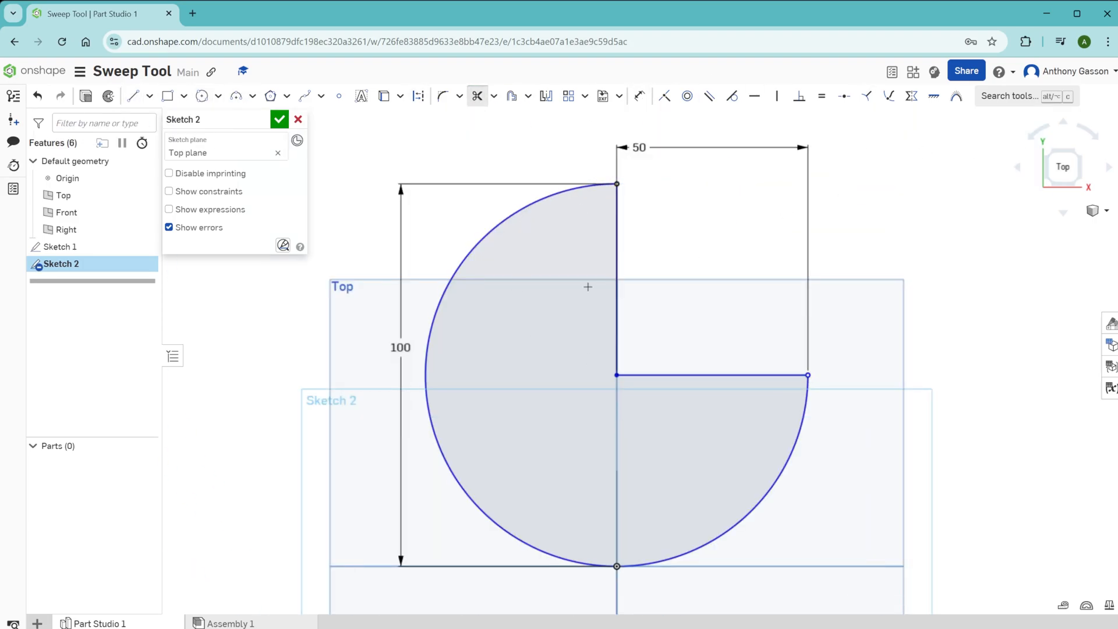
pyautogui.click(616, 297)
pyautogui.click(675, 376)
pyautogui.press('d')
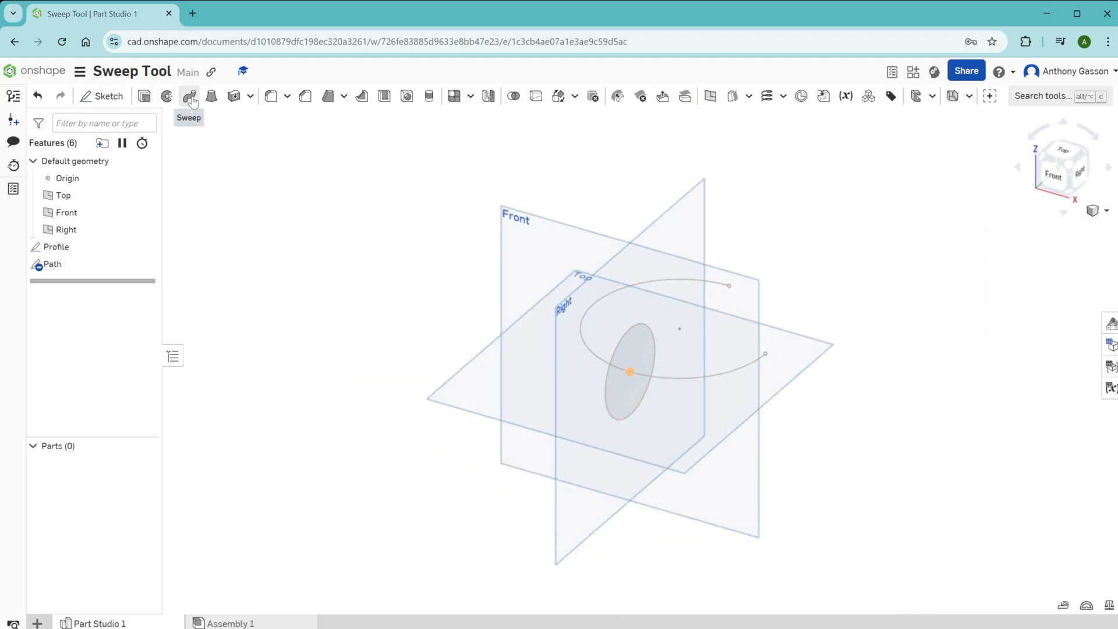
# Step: Sweep the Profile sketch along the Path sketch as a new solid and inspect the open ring
pyautogui.click(190, 97)
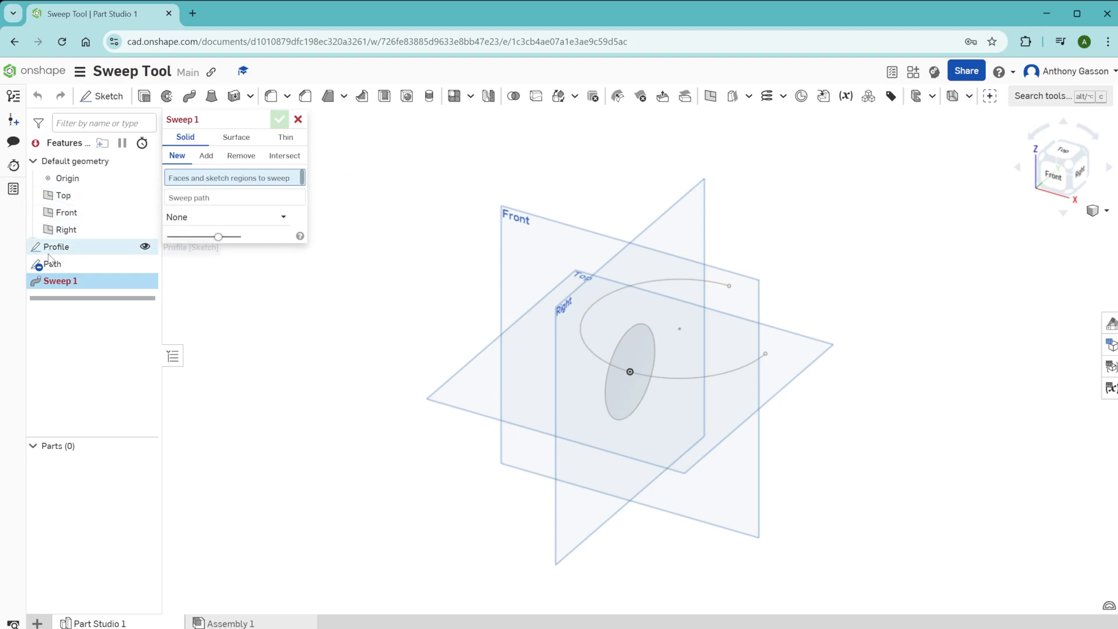
pyautogui.click(79, 243)
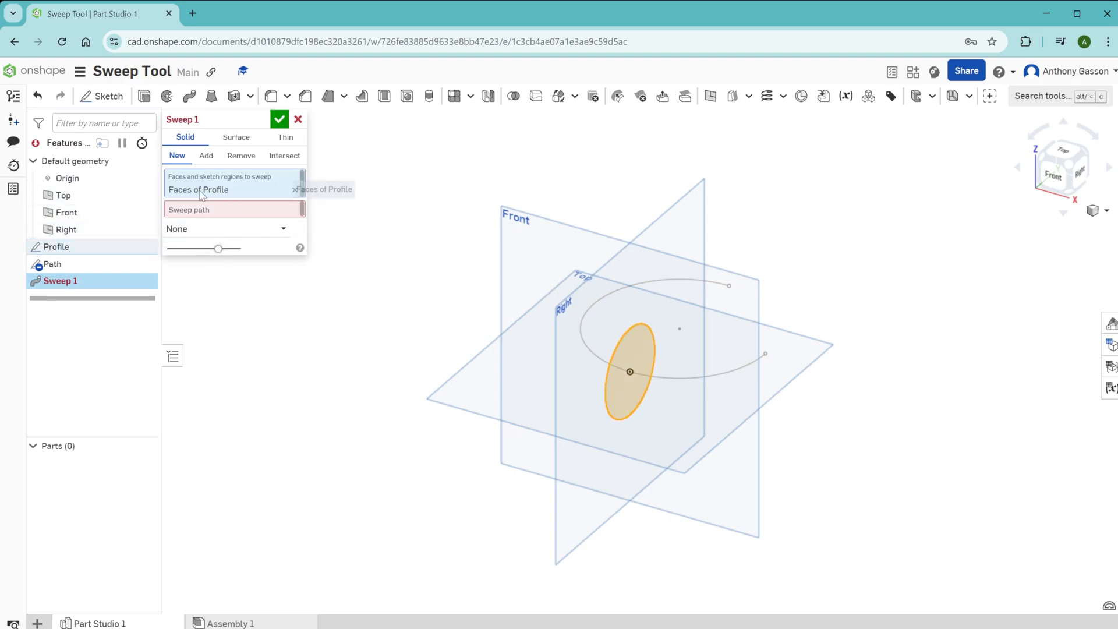
pyautogui.click(197, 211)
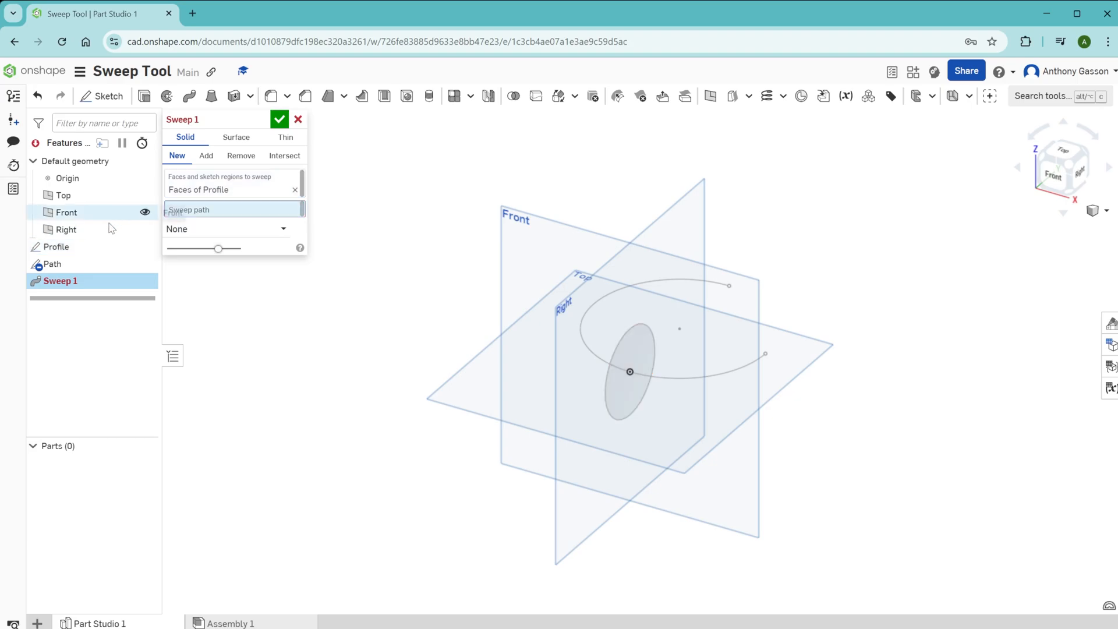
pyautogui.click(70, 267)
pyautogui.click(279, 120)
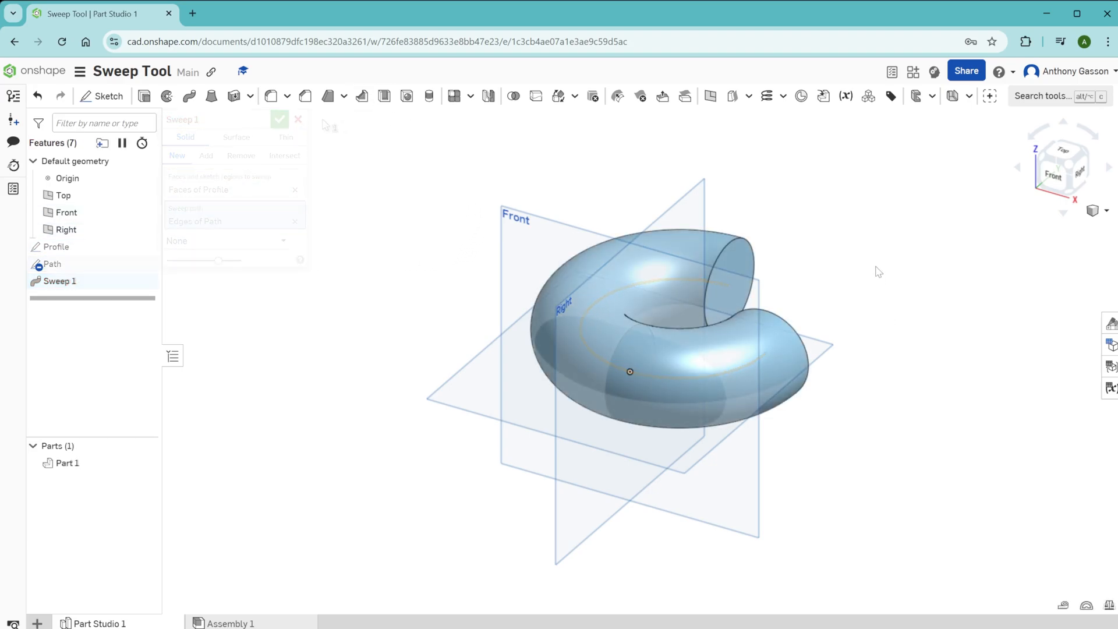
pyautogui.moveTo(878, 272)
pyautogui.mouseDown(button='right')
pyautogui.moveTo(864, 323)
pyautogui.moveTo(862, 219)
pyautogui.moveTo(833, 302)
pyautogui.moveTo(836, 322)
pyautogui.moveTo(854, 322)
pyautogui.moveTo(836, 240)
pyautogui.moveTo(802, 229)
pyautogui.moveTo(739, 293)
pyautogui.mouseUp(button='right')
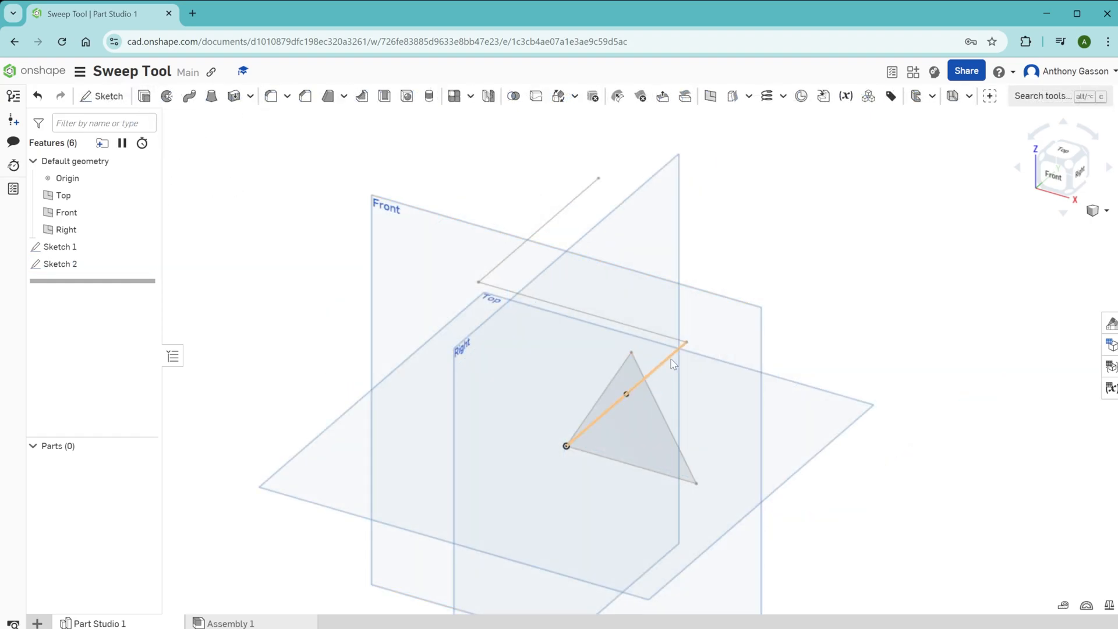
# Step: Sweep the triangular face of Sketch 1 along the three connected edges of Sketch 2 as a new solid
pyautogui.click(190, 100)
pyautogui.click(642, 449)
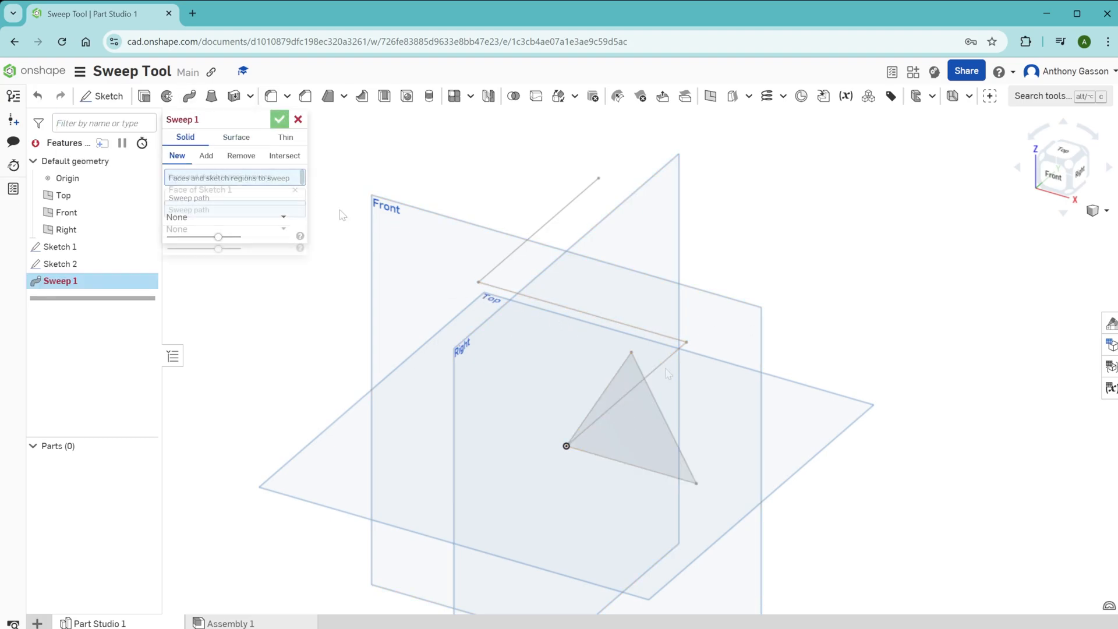
pyautogui.click(666, 361)
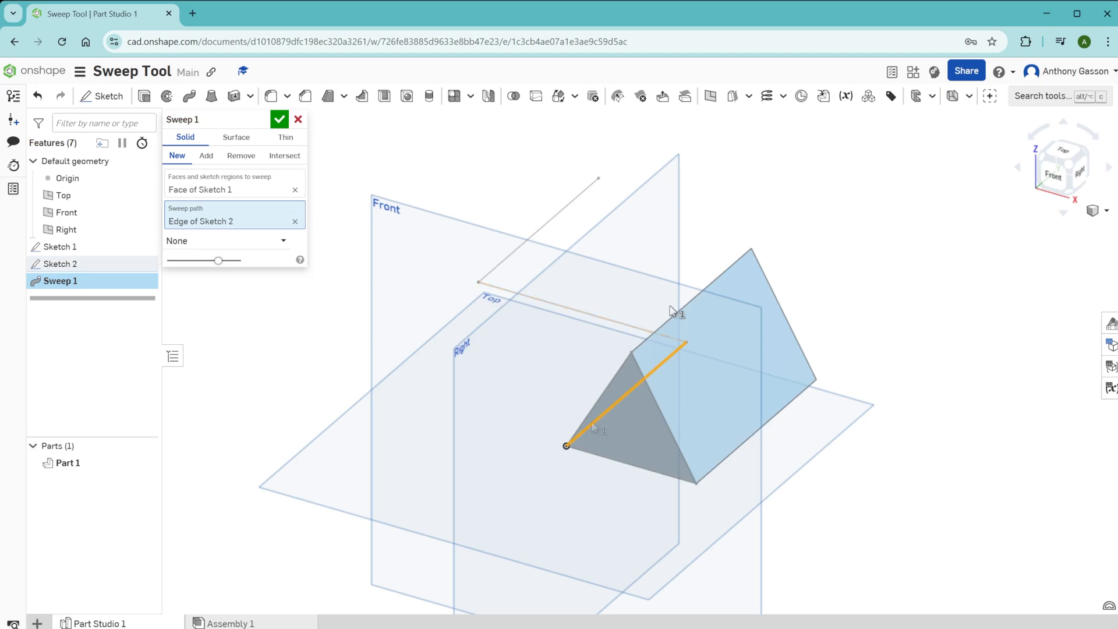
pyautogui.moveTo(685, 343); pyautogui.dragTo(583, 444, button='right')
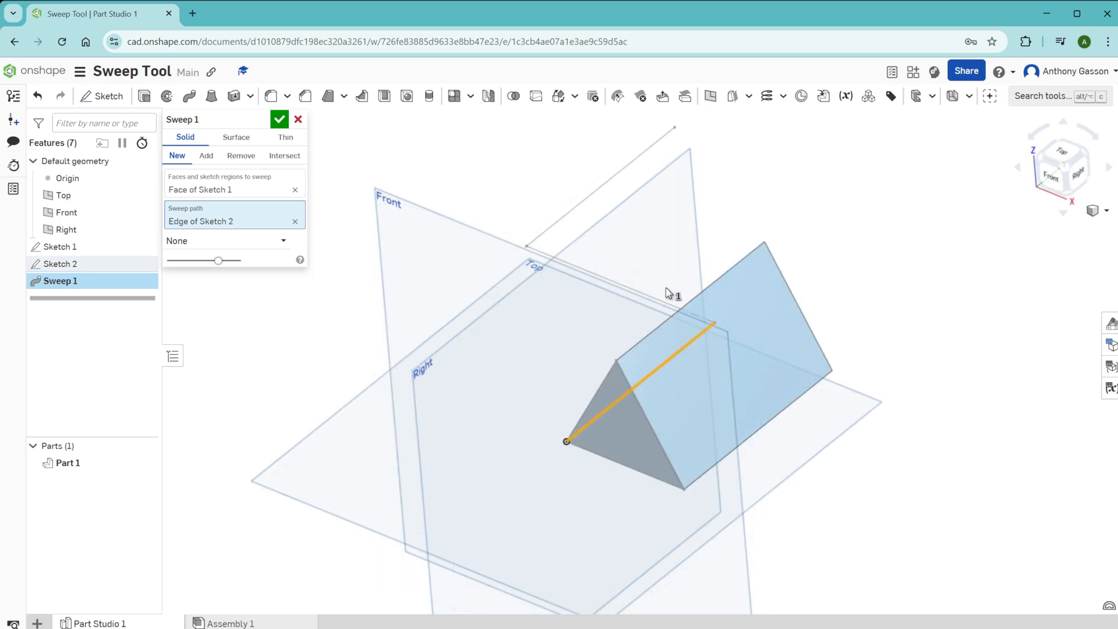
pyautogui.click(663, 303)
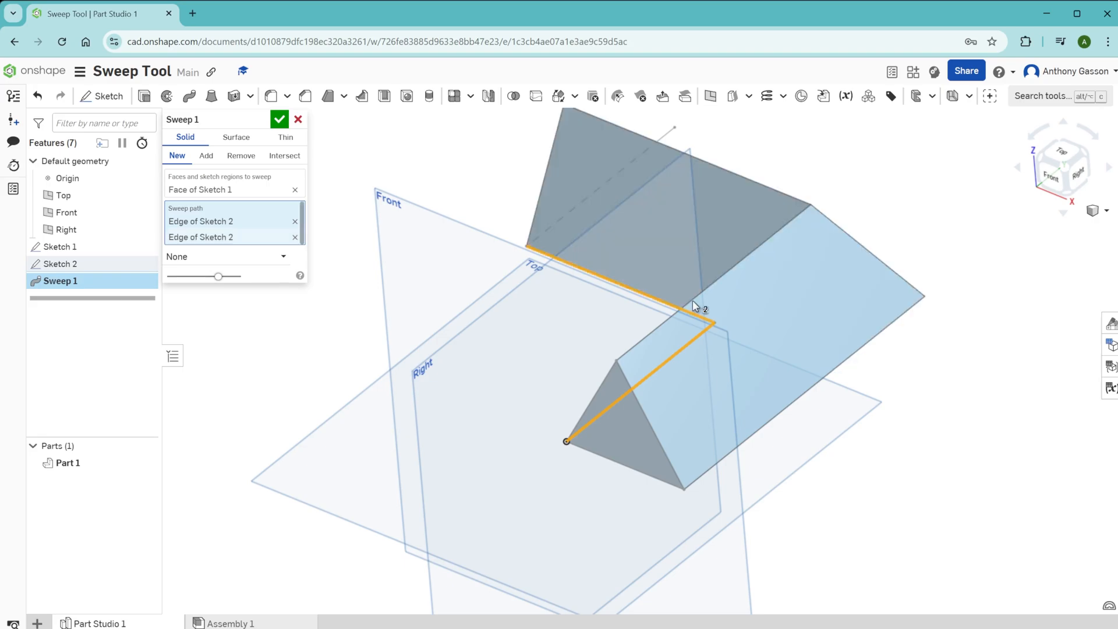
pyautogui.moveTo(768, 297)
pyautogui.mouseDown(button='right')
pyautogui.moveTo(749, 326)
pyautogui.moveTo(779, 276)
pyautogui.mouseUp(button='right')
pyautogui.scroll(-2, 780, 273)
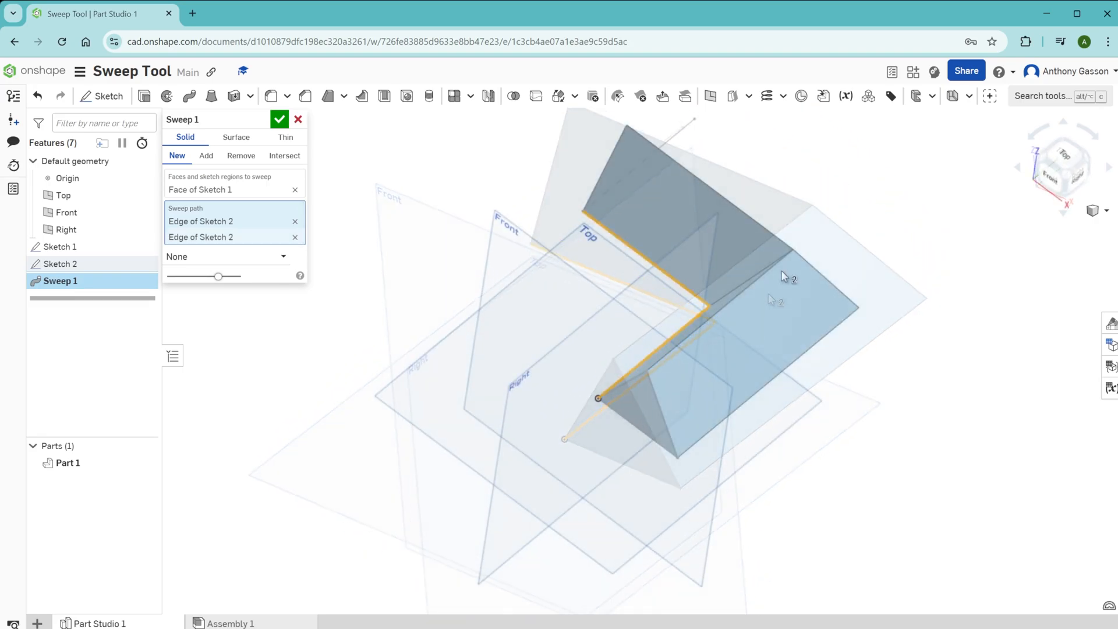
pyautogui.click(682, 137)
pyautogui.moveTo(681, 138)
pyautogui.mouseDown(button='right')
pyautogui.moveTo(847, 187)
pyautogui.moveTo(798, 200)
pyautogui.mouseUp(button='right')
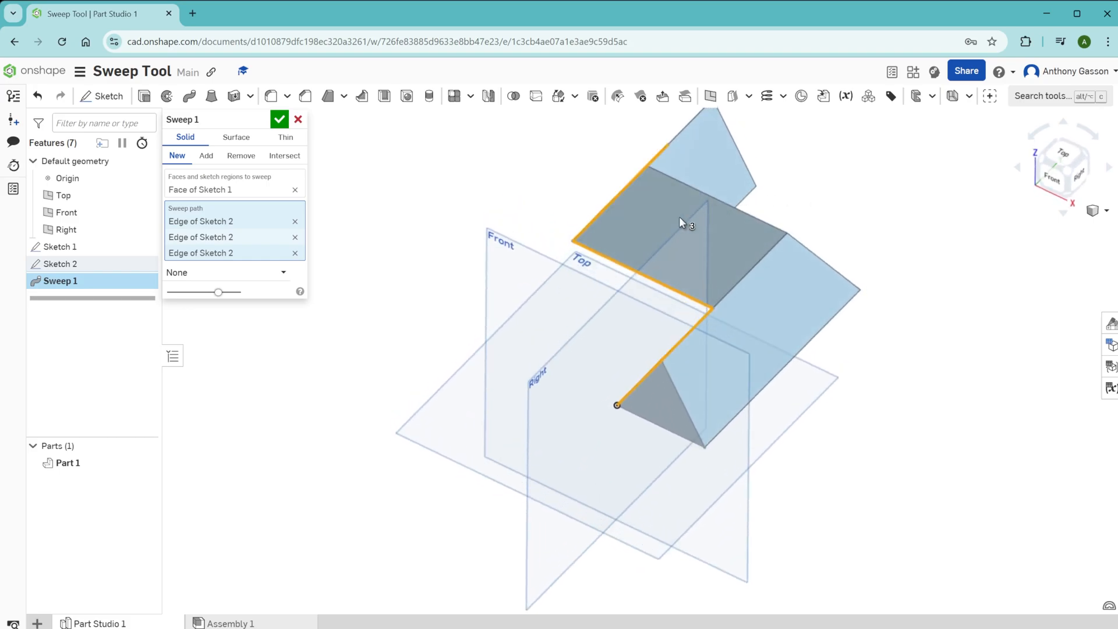
pyautogui.click(282, 120)
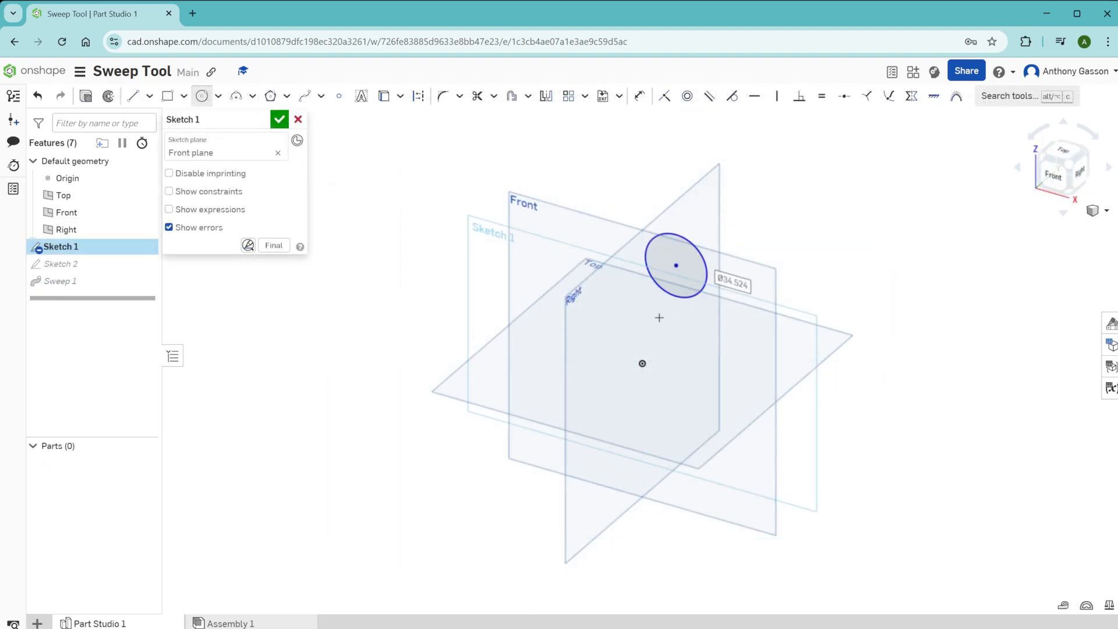
# Step: Finish Sketch 1 with a circle about 34.5 mm in diameter off the path on the Front plane, and delete the existing sweep
pyautogui.click(279, 120)
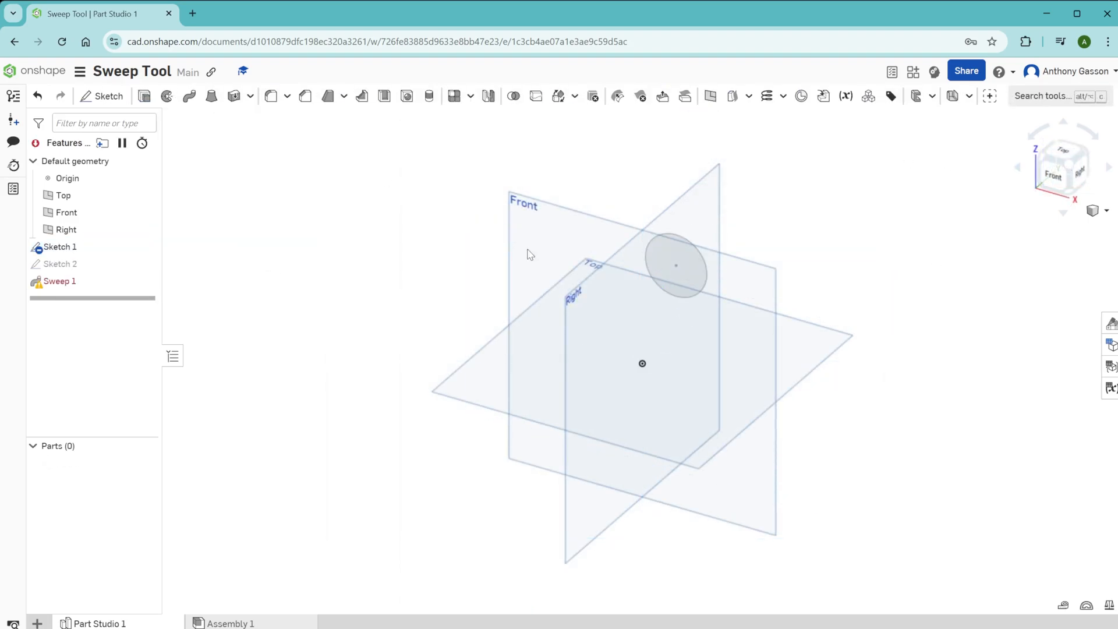
pyautogui.moveTo(54, 282); pyautogui.dragTo(60, 287)
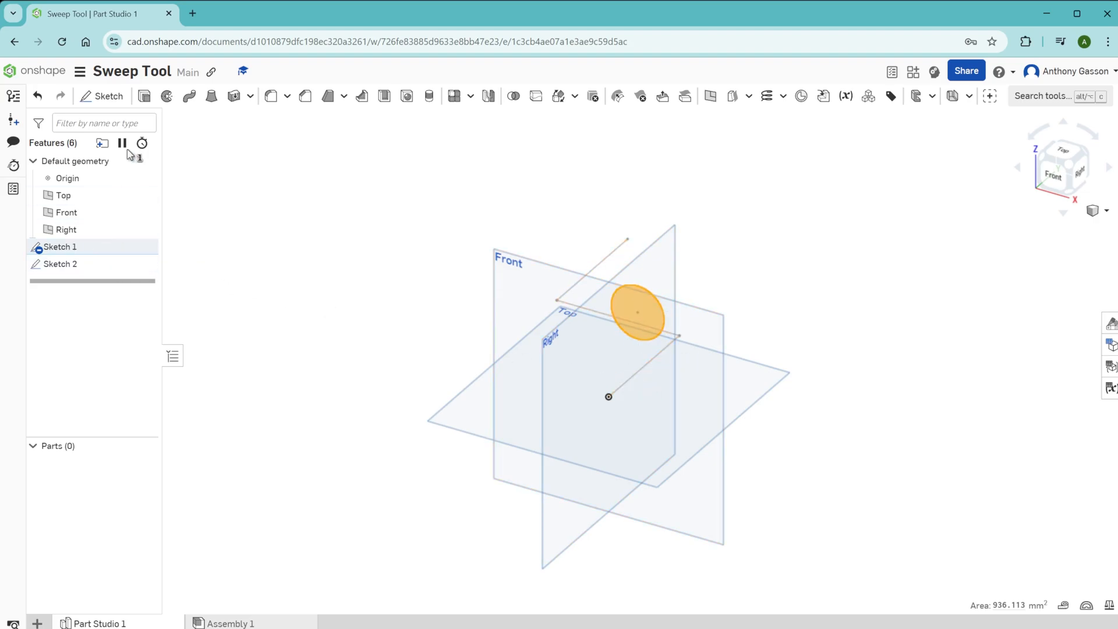
# Step: Sweep the offset circular face along the three connected edges of Sketch 2 as a new solid and inspect it
pyautogui.click(189, 96)
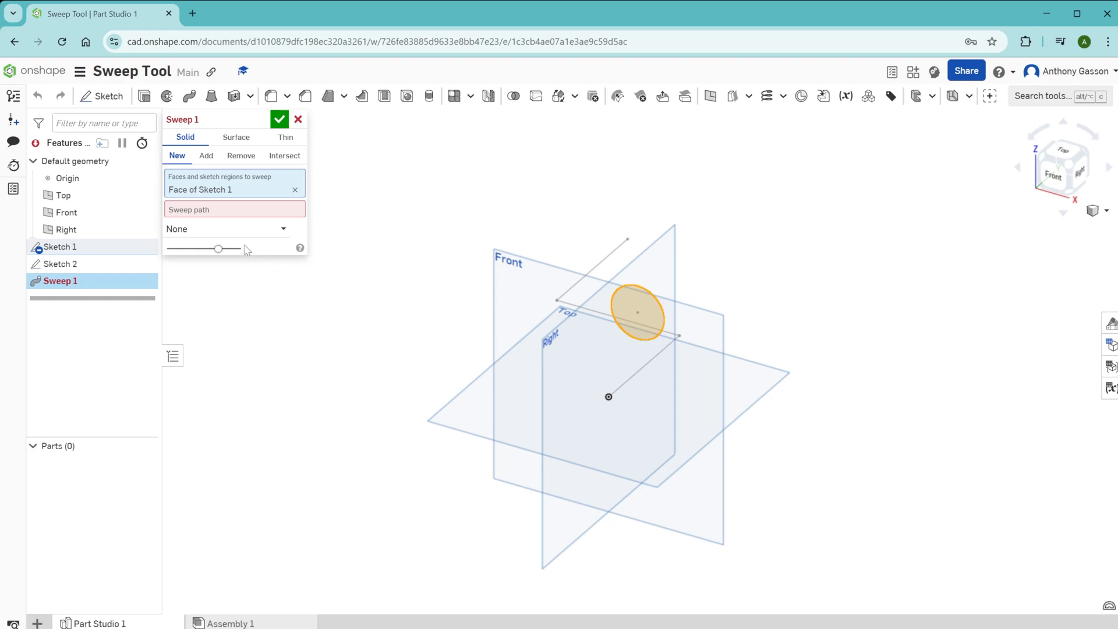
pyautogui.click(250, 209)
pyautogui.click(643, 366)
pyautogui.click(583, 308)
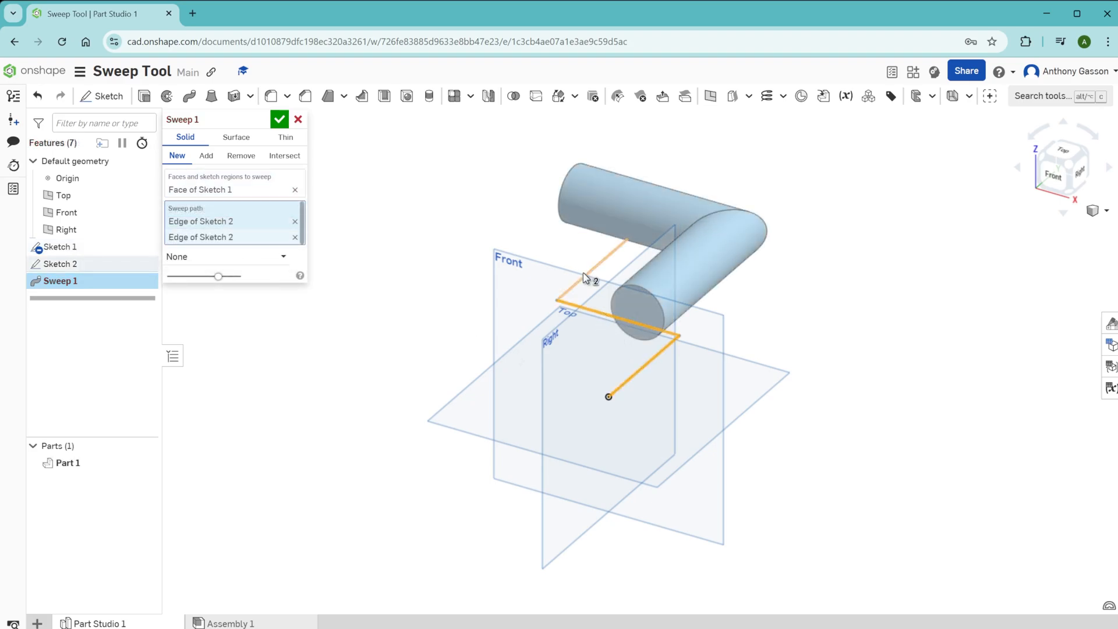
pyautogui.press('Return')
pyautogui.moveTo(784, 279); pyautogui.dragTo(741, 315, button='right')
pyautogui.moveTo(776, 329)
pyautogui.mouseDown(button='right')
pyautogui.moveTo(736, 316)
pyautogui.moveTo(780, 339)
pyautogui.moveTo(780, 326)
pyautogui.moveTo(768, 360)
pyautogui.moveTo(743, 315)
pyautogui.mouseUp(button='right')
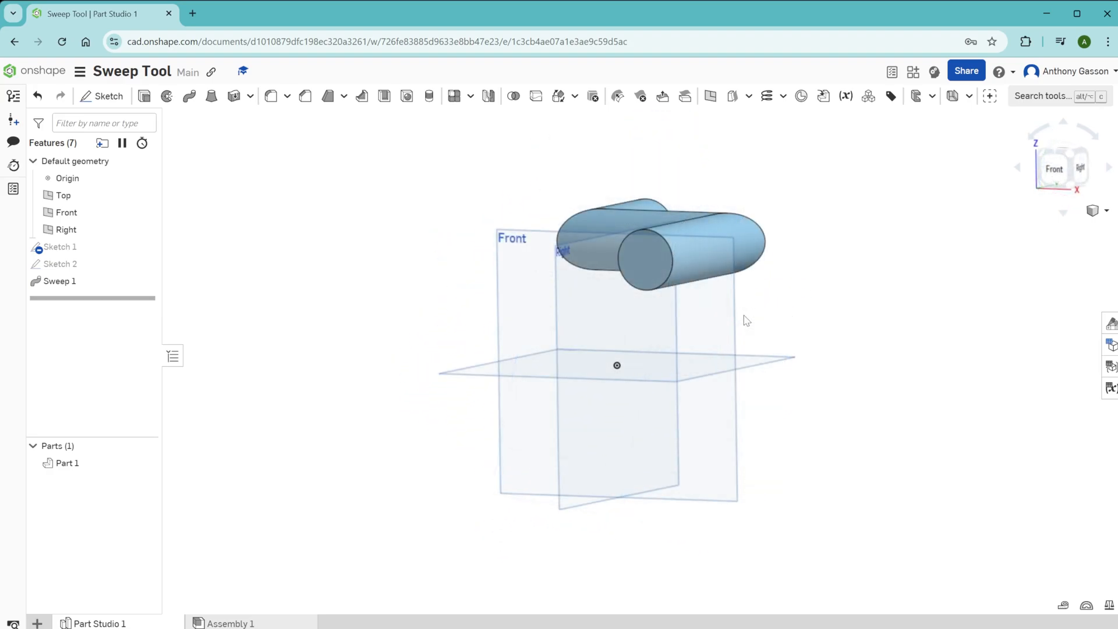
# Step: Sketch a four-point, hook-shaped spline on the Top plane, starting in line with the centre of the pipe's front end, and finish the sketch
pyautogui.hotkey('shift', 's')
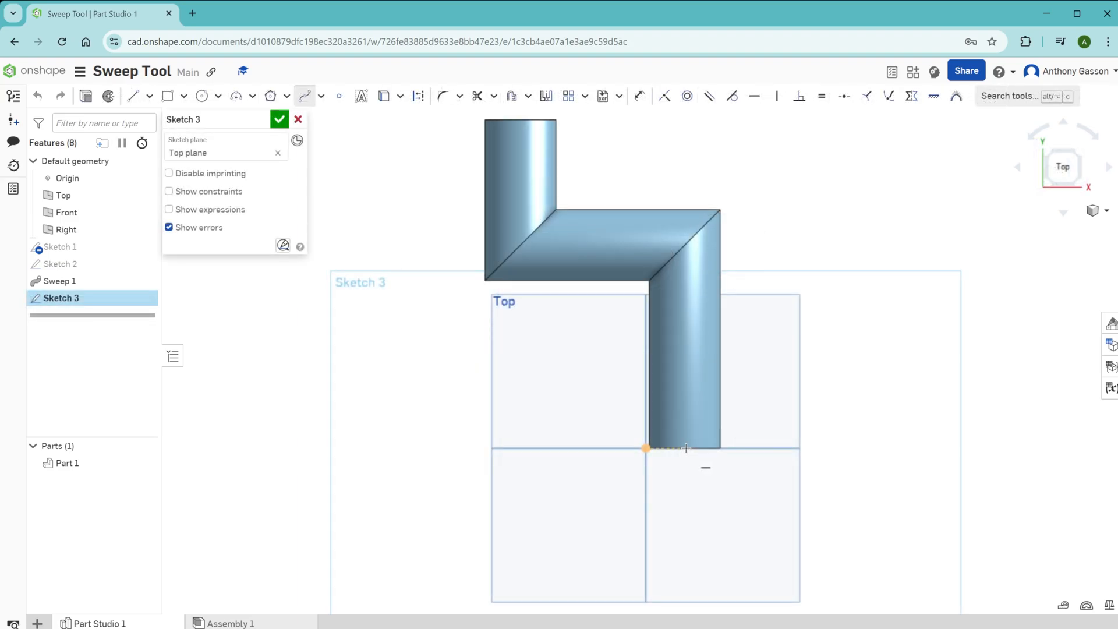
pyautogui.click(685, 452)
pyautogui.click(719, 552)
pyautogui.click(904, 498)
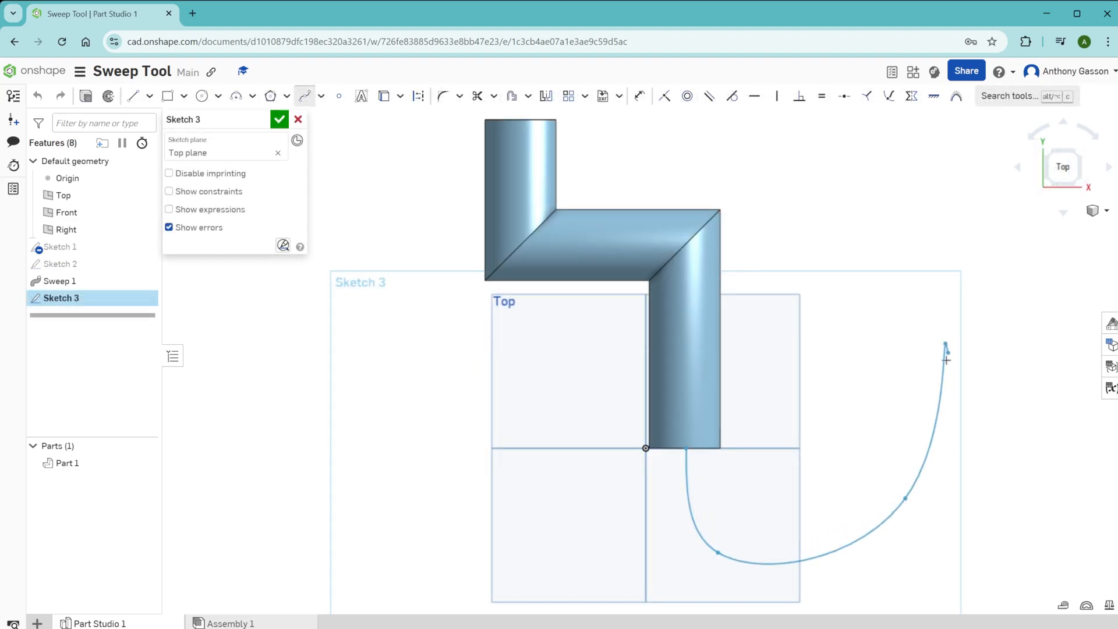
pyautogui.click(945, 343)
pyautogui.press('Escape')
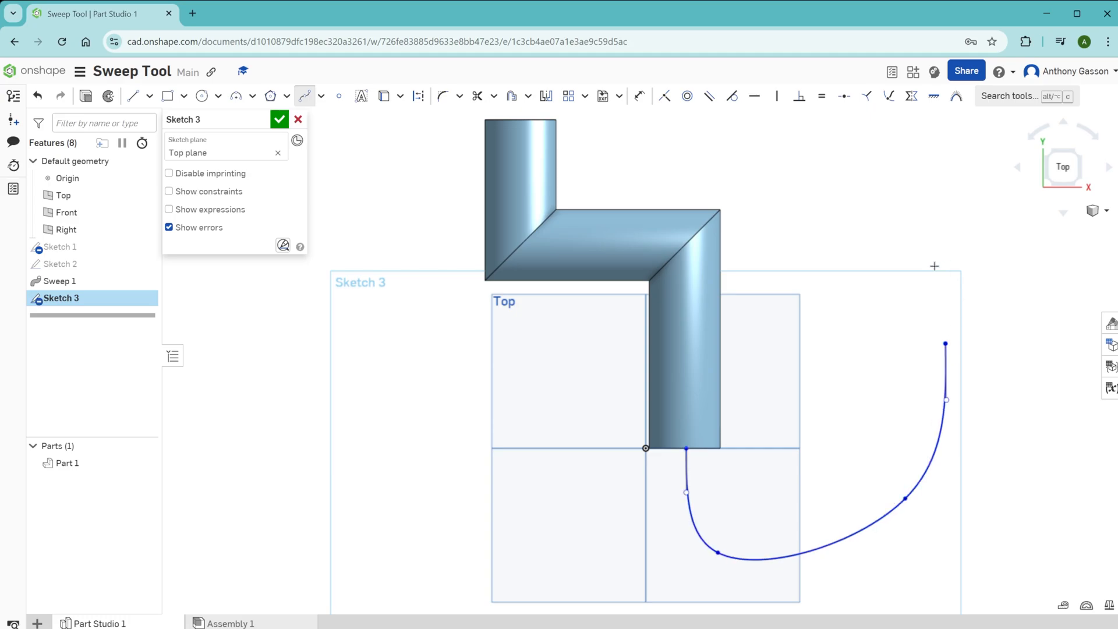
pyautogui.click(279, 119)
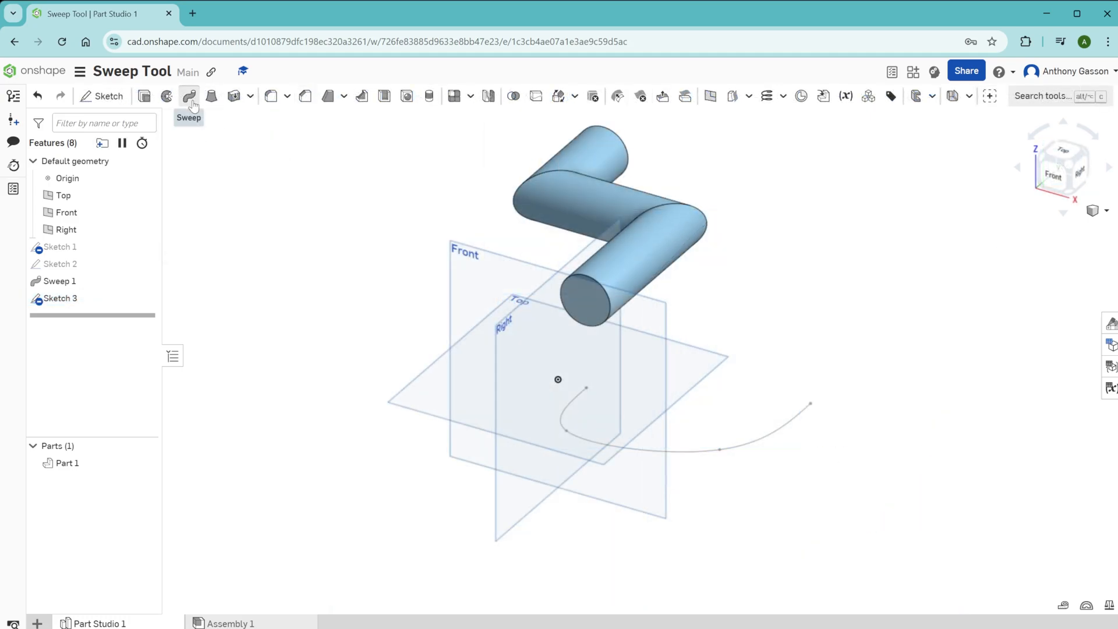
# Step: Sweep the pipe's front end face along the Sketch 3 spline, adding it to Part 1, and inspect the curved extension
pyautogui.click(189, 96)
pyautogui.click(584, 301)
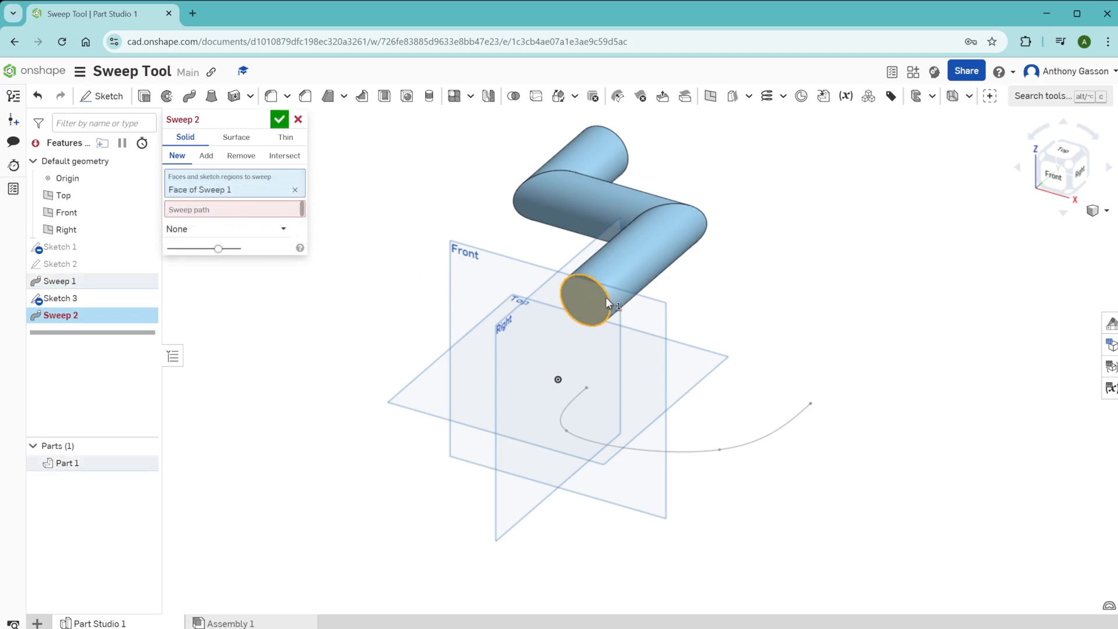
pyautogui.click(294, 209)
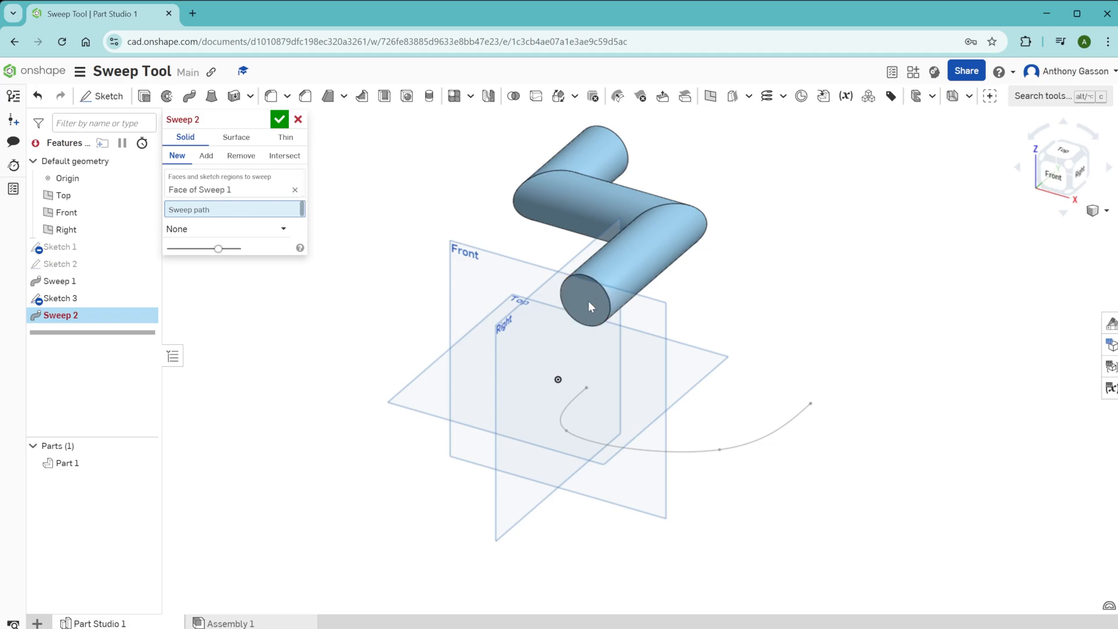
pyautogui.click(563, 410)
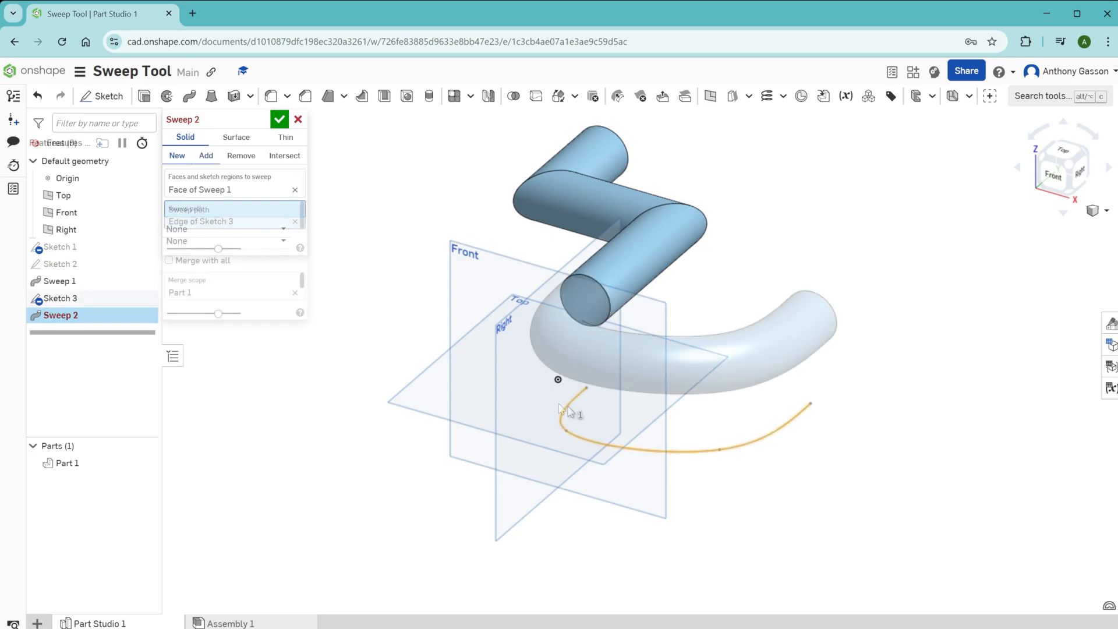
pyautogui.click(280, 120)
pyautogui.moveTo(591, 204); pyautogui.dragTo(583, 291, button='right')
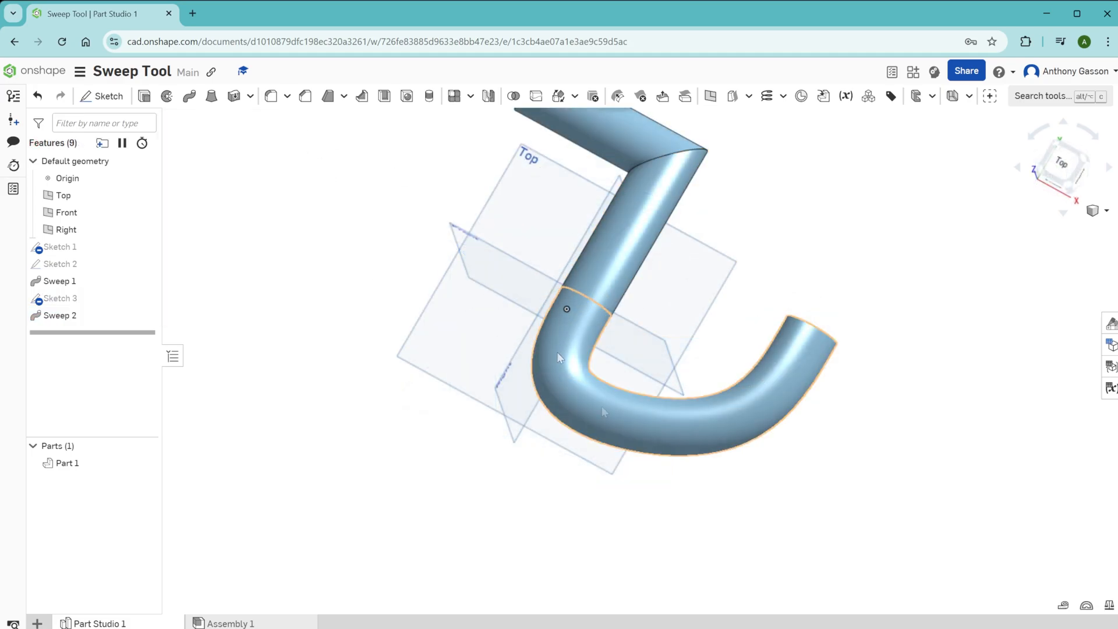
pyautogui.moveTo(854, 353)
pyautogui.mouseDown(button='right')
pyautogui.moveTo(881, 347)
pyautogui.moveTo(881, 299)
pyautogui.moveTo(865, 343)
pyautogui.mouseUp(button='right')
pyautogui.moveTo(864, 340); pyautogui.dragTo(883, 338, button='right')
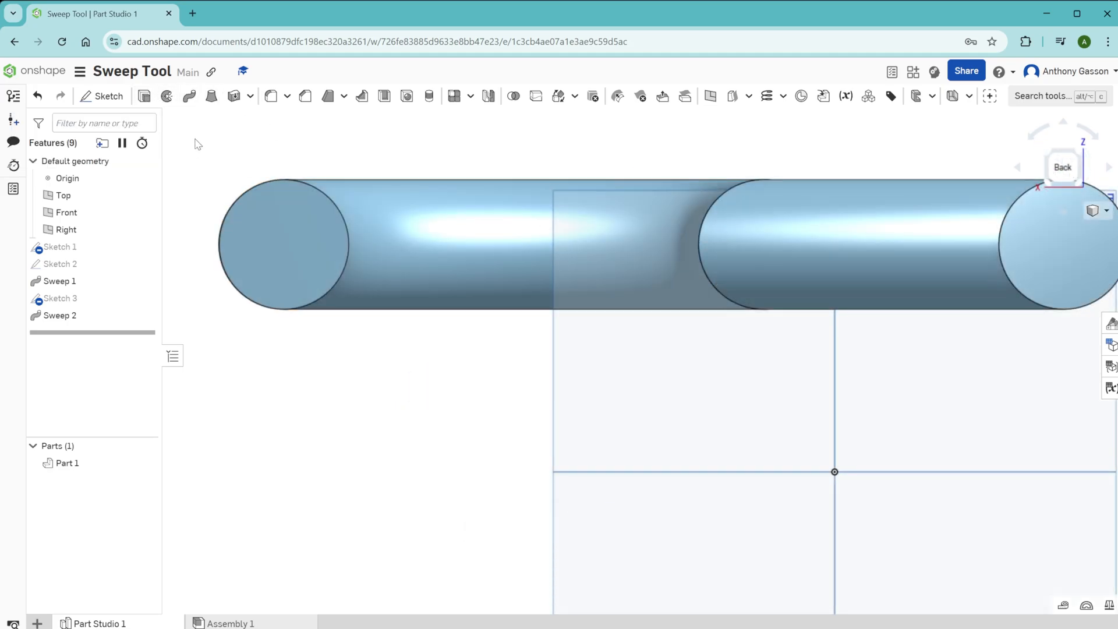
# Step: Sketch a circle about 11.7 mm in diameter on the curved extension's end face, centred on its inner rim, and dimension its diameter
pyautogui.click(105, 96)
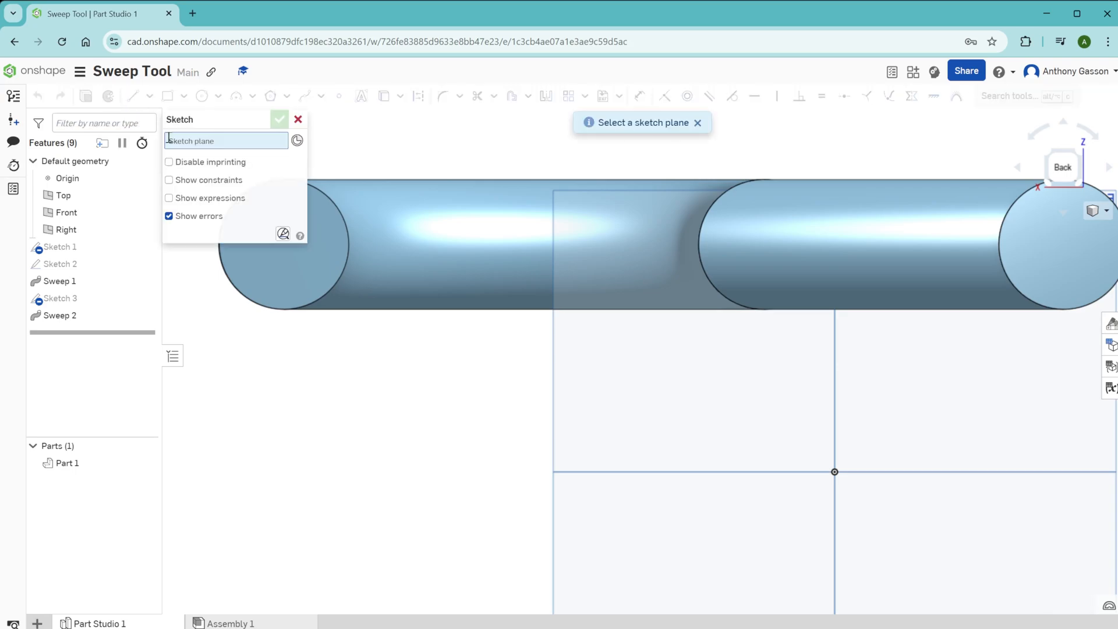
pyautogui.click(333, 242)
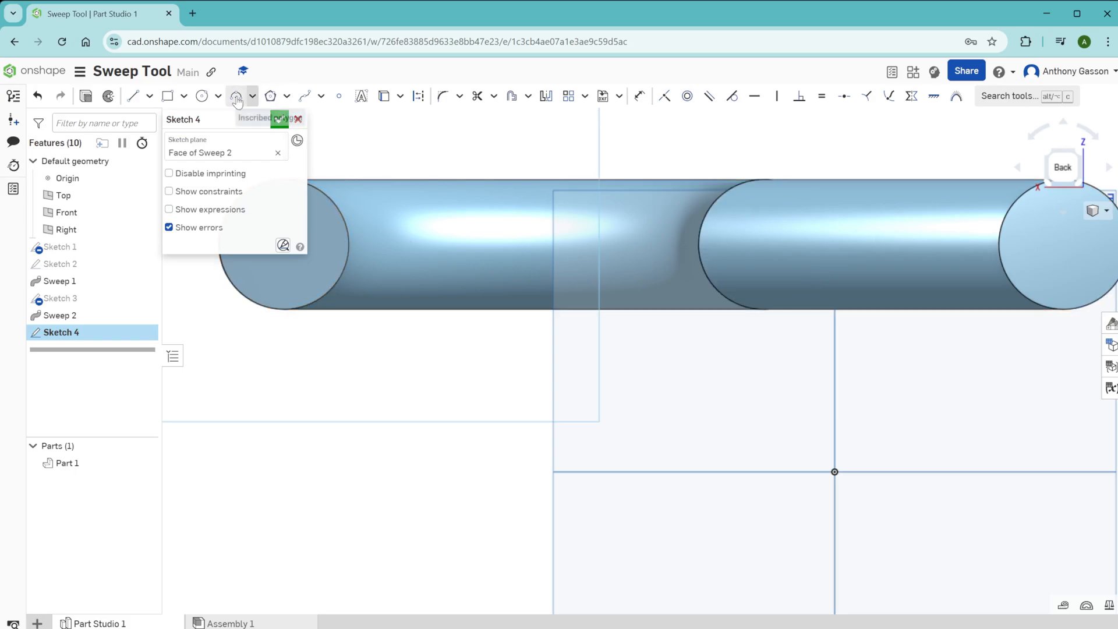
pyautogui.click(202, 96)
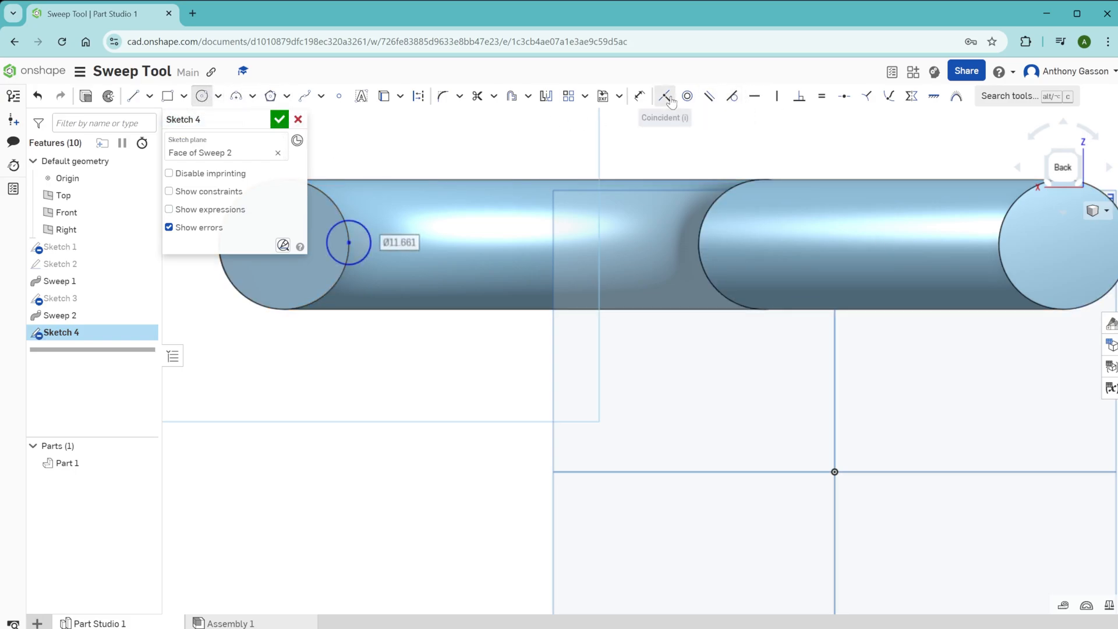
pyautogui.click(639, 97)
pyautogui.click(364, 226)
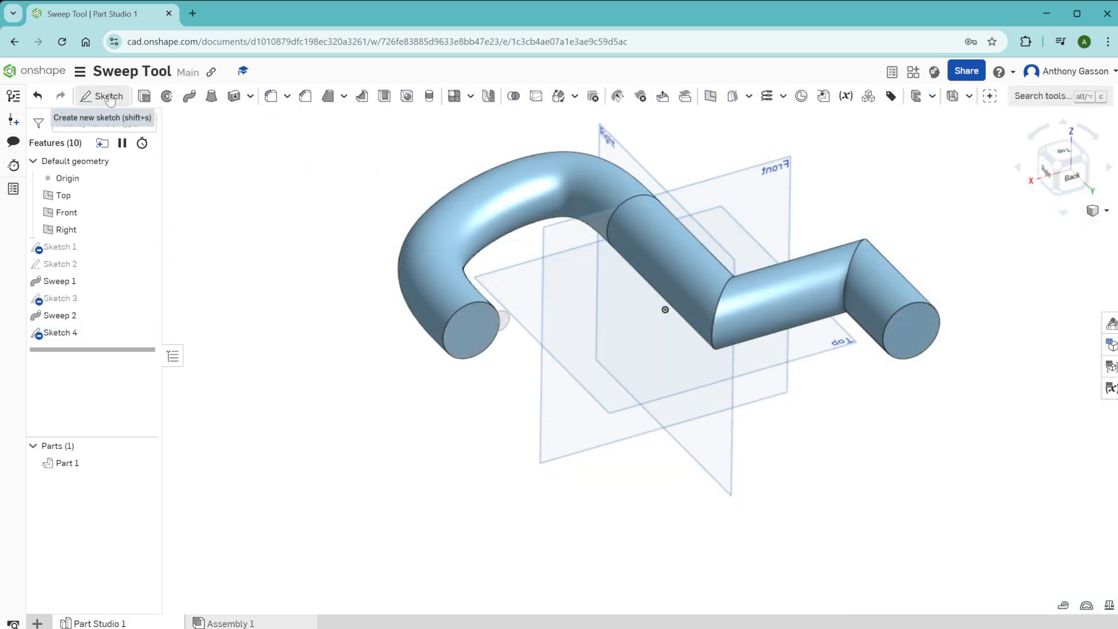
# Step: Cut a groove along the curved extension by sweeping the overlapping circle region of Sketch 4 along the spline path with Remove
pyautogui.click(189, 96)
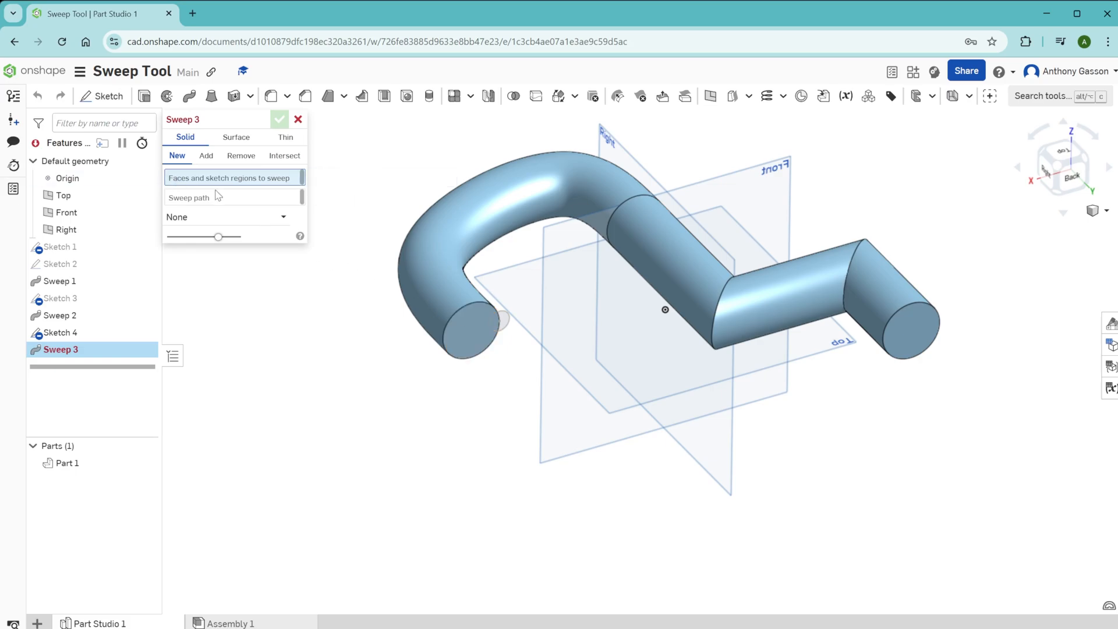
pyautogui.click(496, 322)
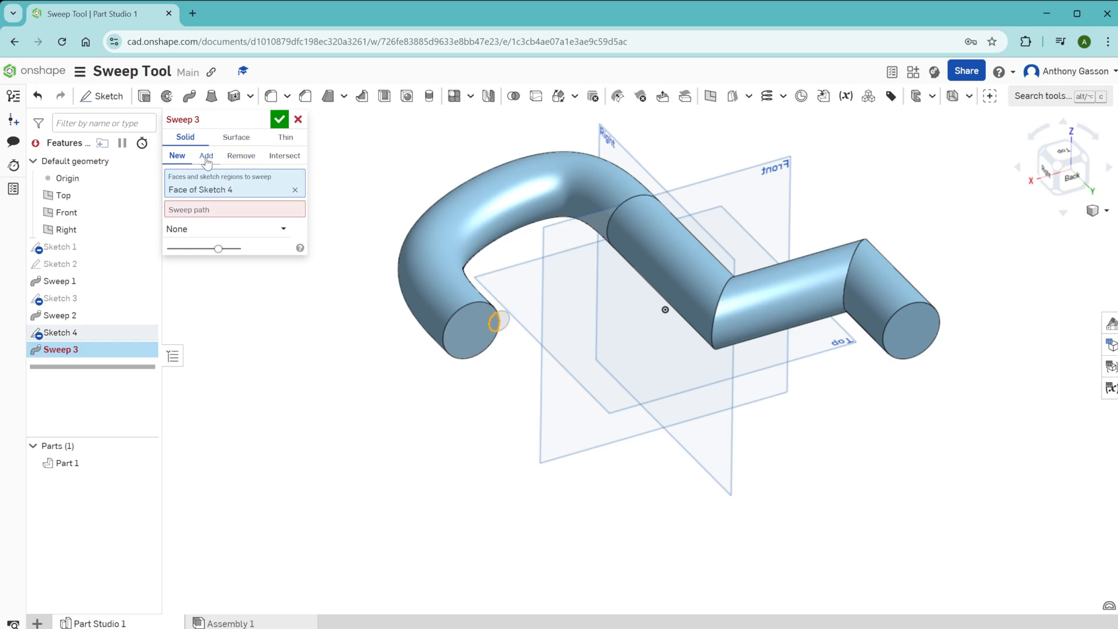
pyautogui.click(235, 163)
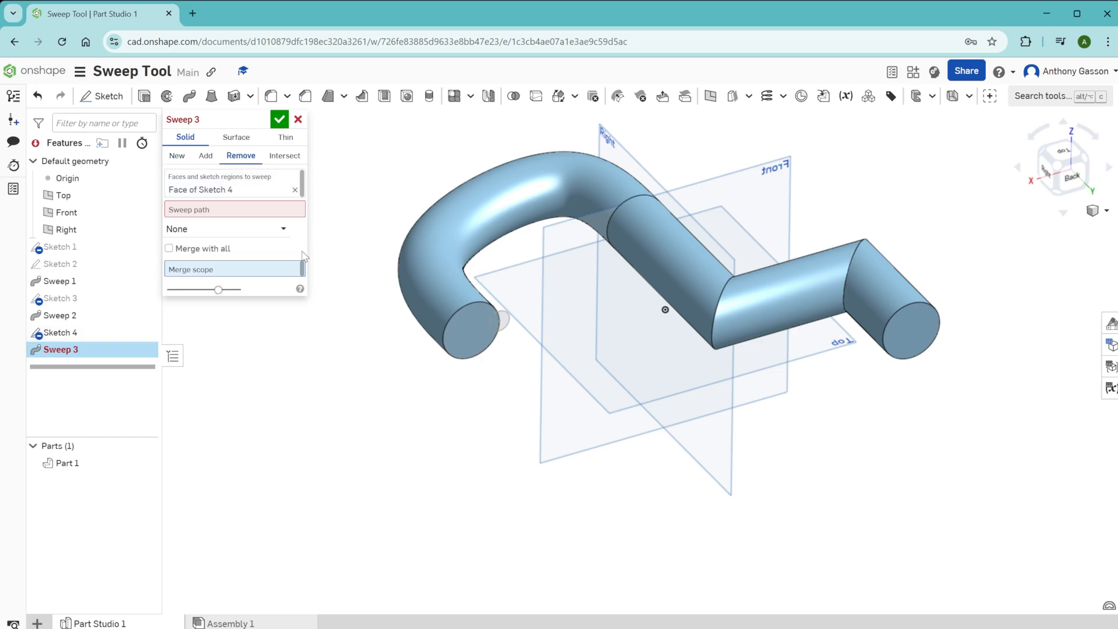
pyautogui.click(214, 211)
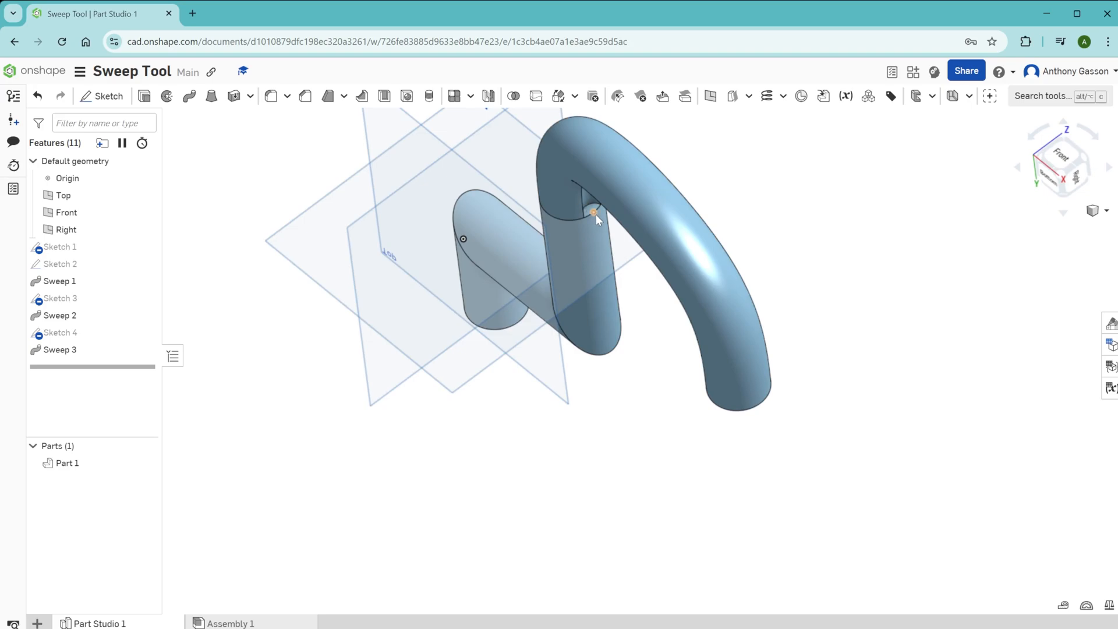
# Step: Continue the groove by sweeping its inner end face along the Sketch 2 edges with Remove from Part 1, and inspect it
pyautogui.scroll(5, 590, 210)
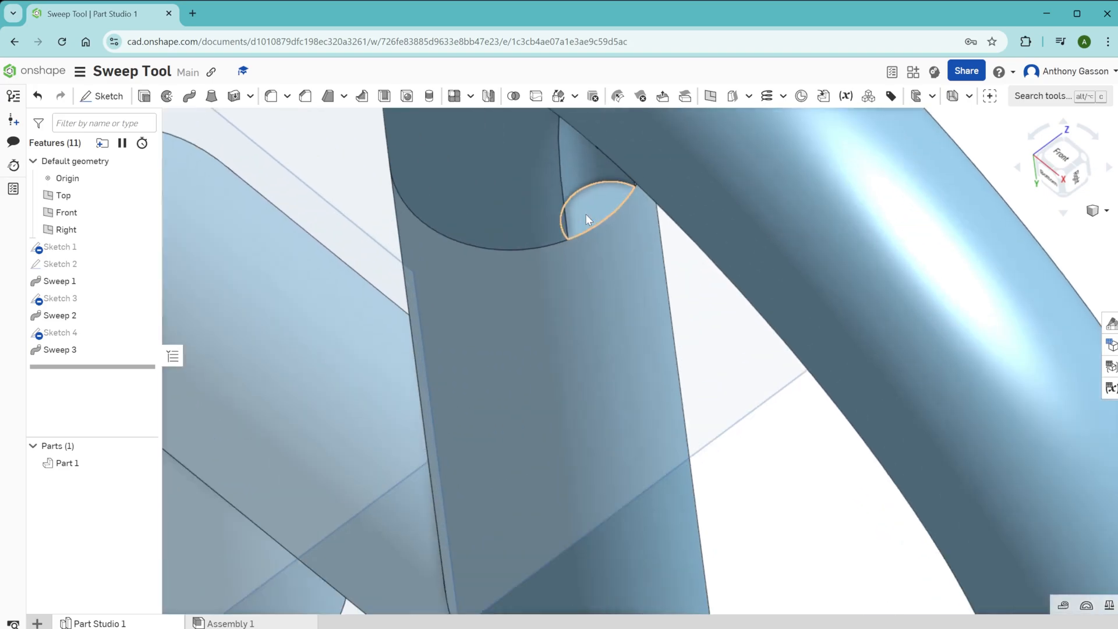
pyautogui.click(595, 207)
pyautogui.scroll(-5, 595, 206)
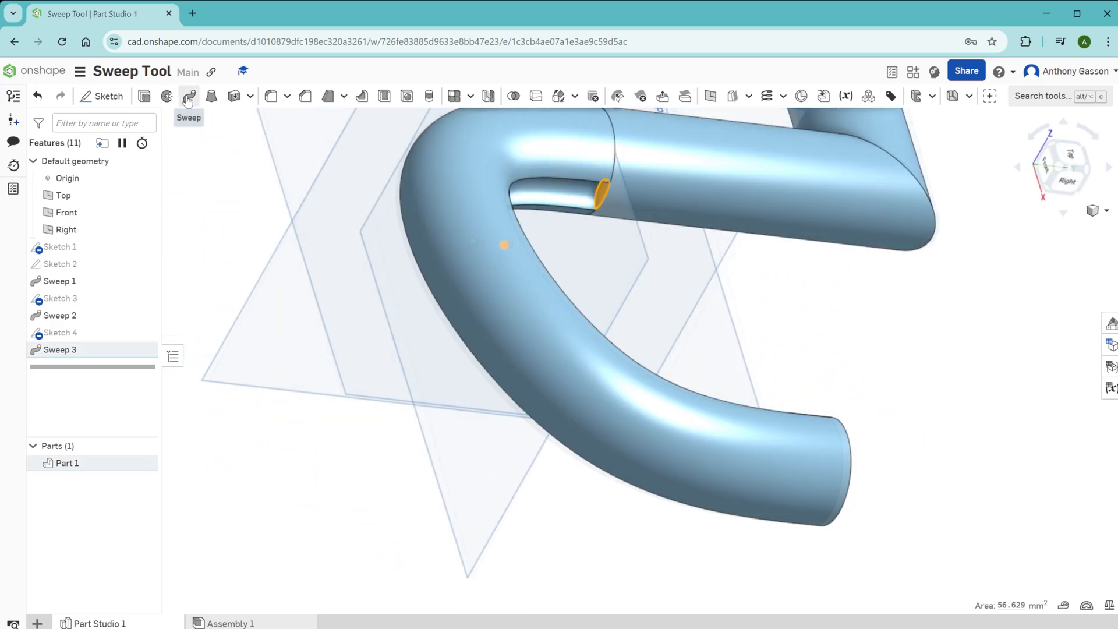
pyautogui.click(189, 96)
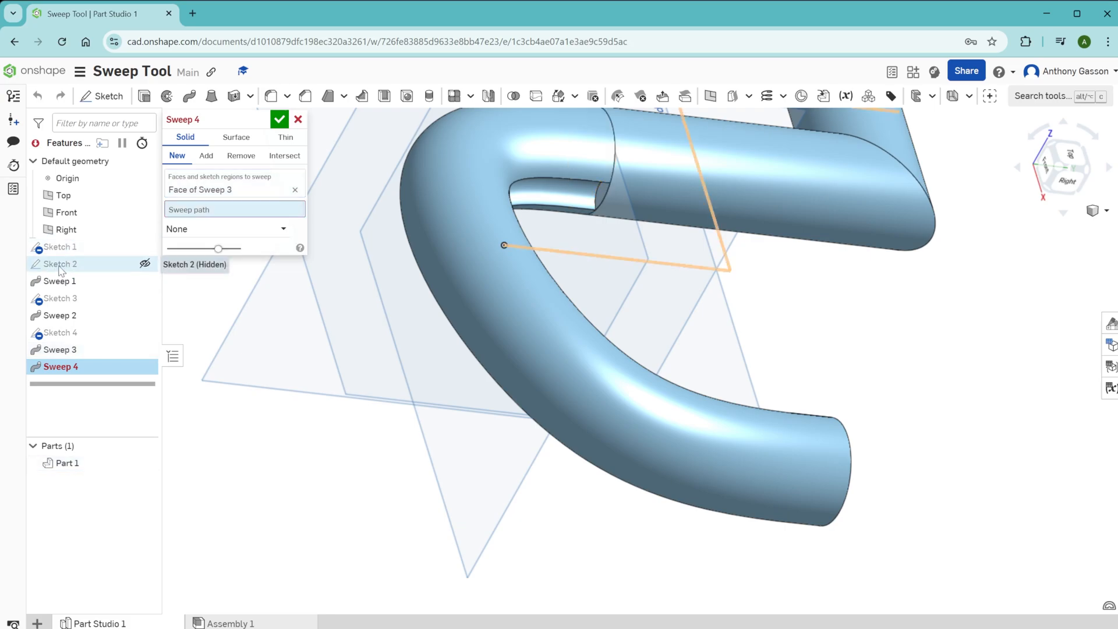
pyautogui.click(60, 265)
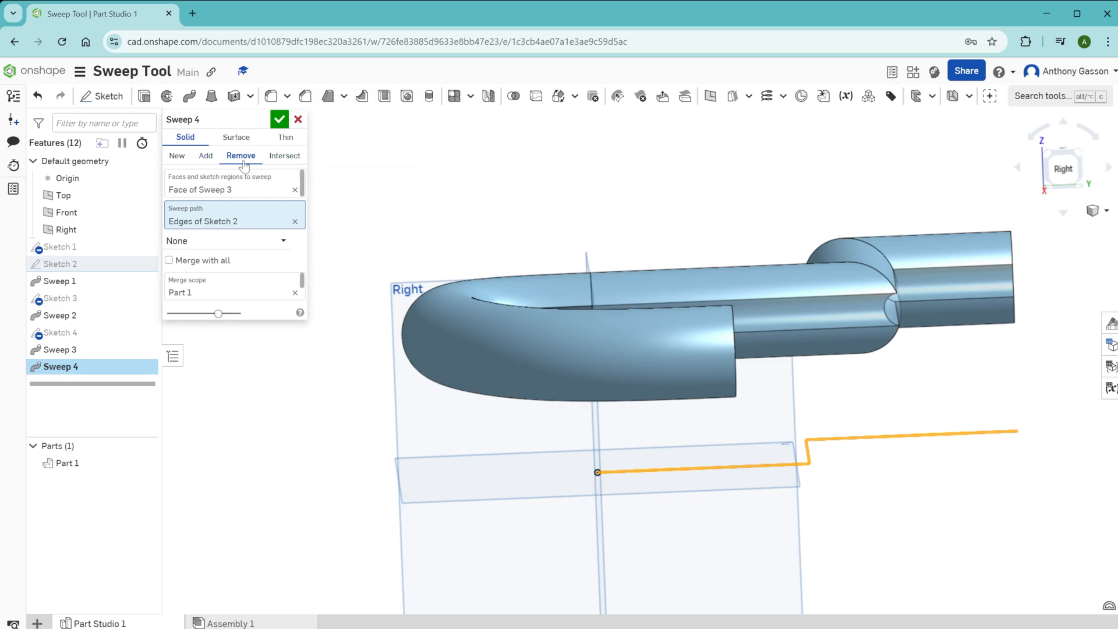
pyautogui.click(279, 119)
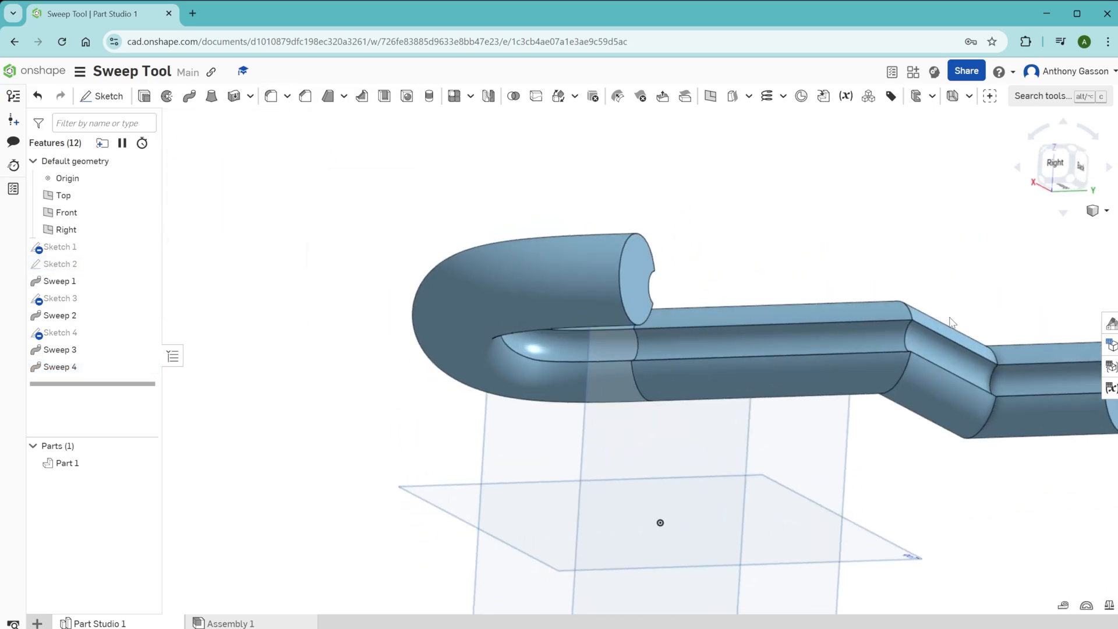
pyautogui.moveTo(952, 323); pyautogui.dragTo(902, 335, button='right')
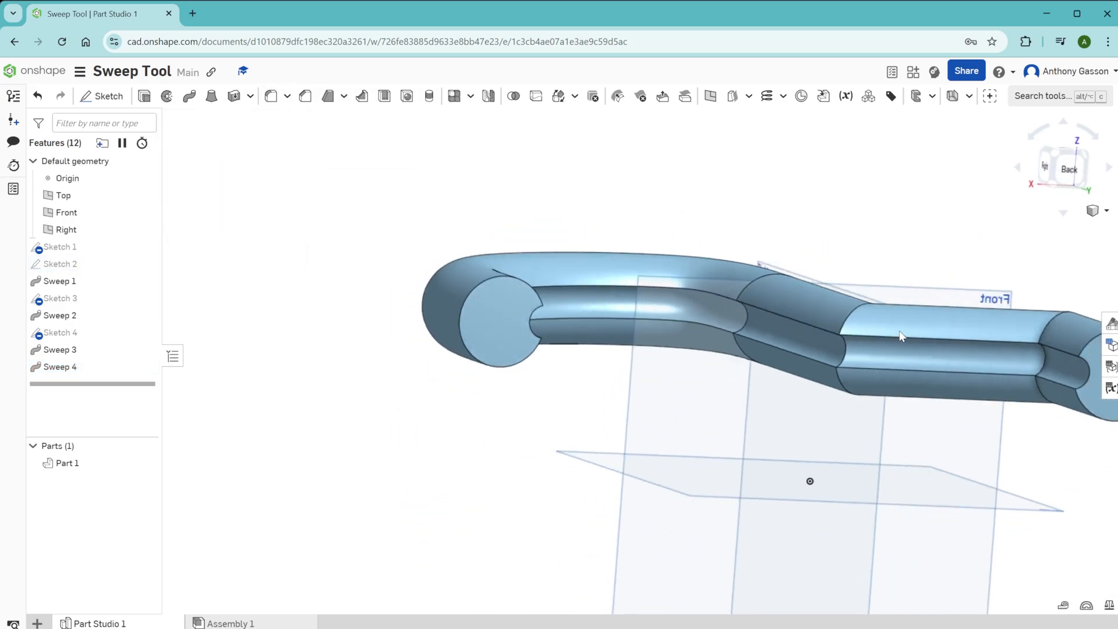